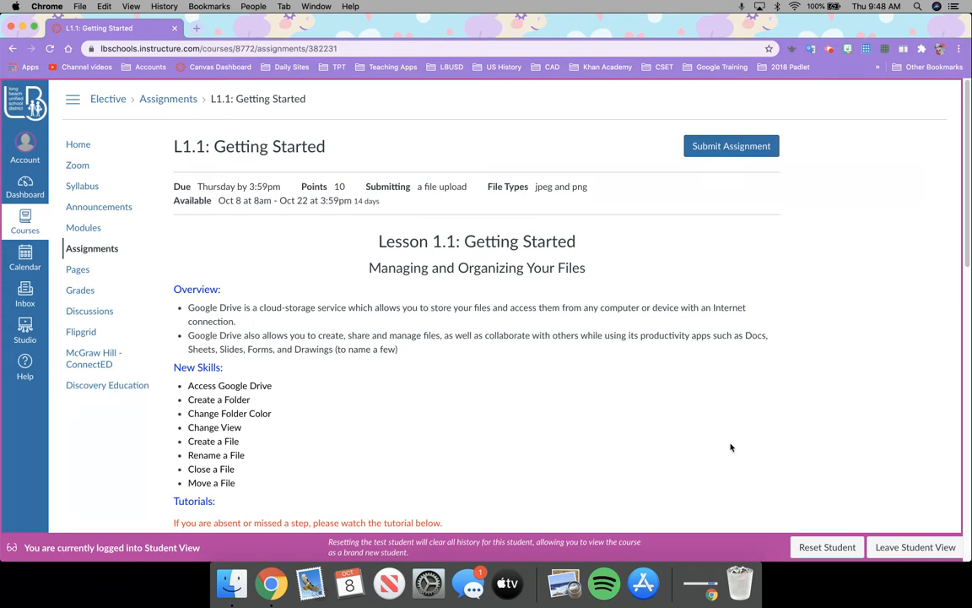
Scroll down the L1.1: Getting Started page to its overview and new skills list
{"action": "scroll", "coordinate": [726, 447], "scroll_direction": "down", "scroll_amount": 2}
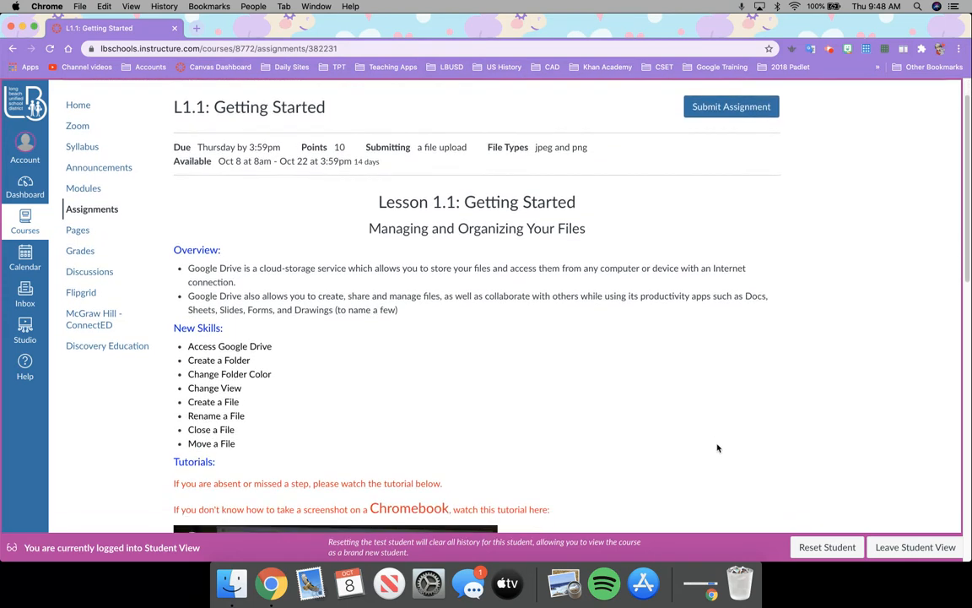
{"action": "scroll", "coordinate": [718, 448], "scroll_direction": "down", "scroll_amount": 2}
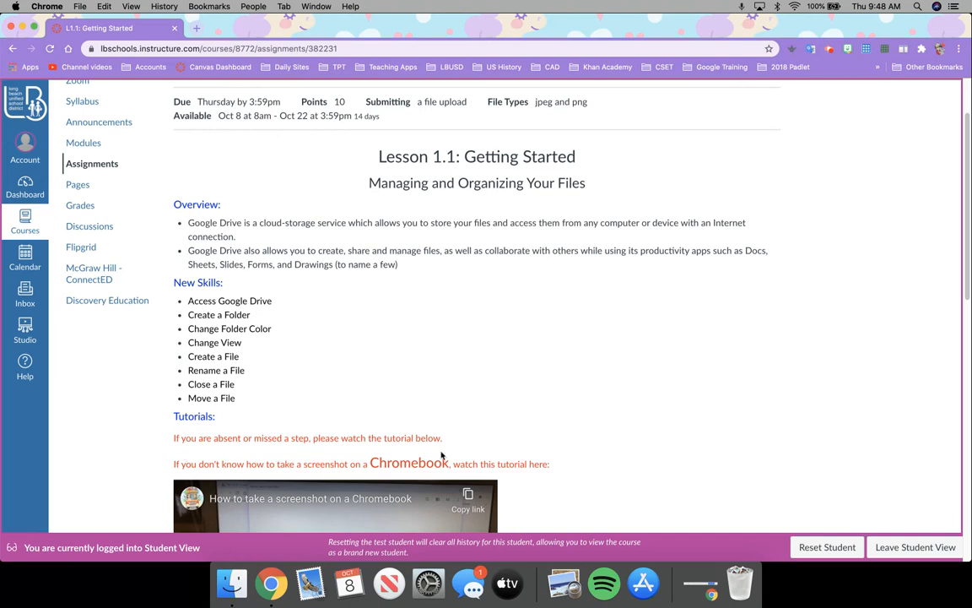
{"action": "scroll", "coordinate": [643, 421], "scroll_direction": "down", "scroll_amount": 1}
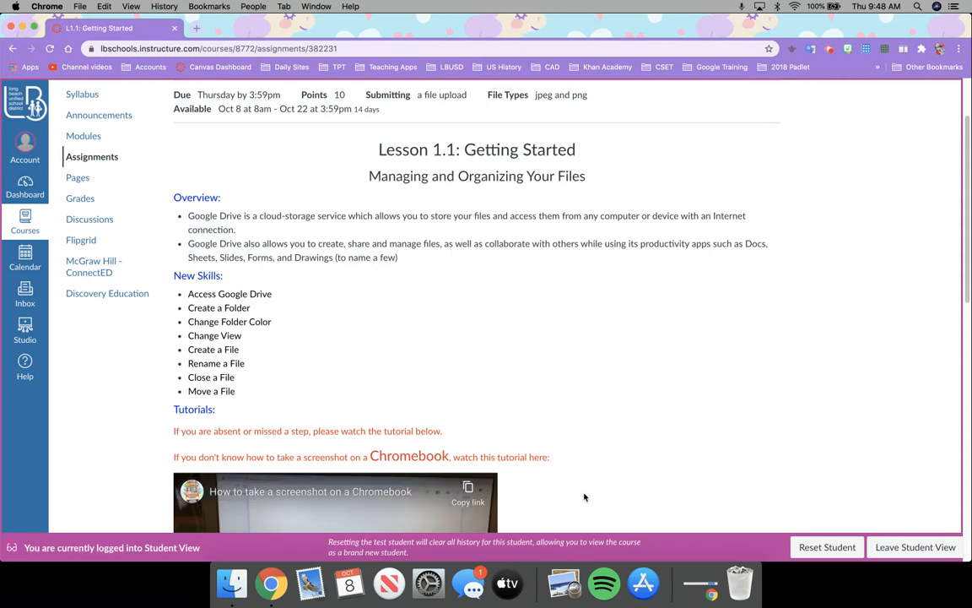
{"action": "scroll", "coordinate": [584, 497], "scroll_direction": "down", "scroll_amount": 5}
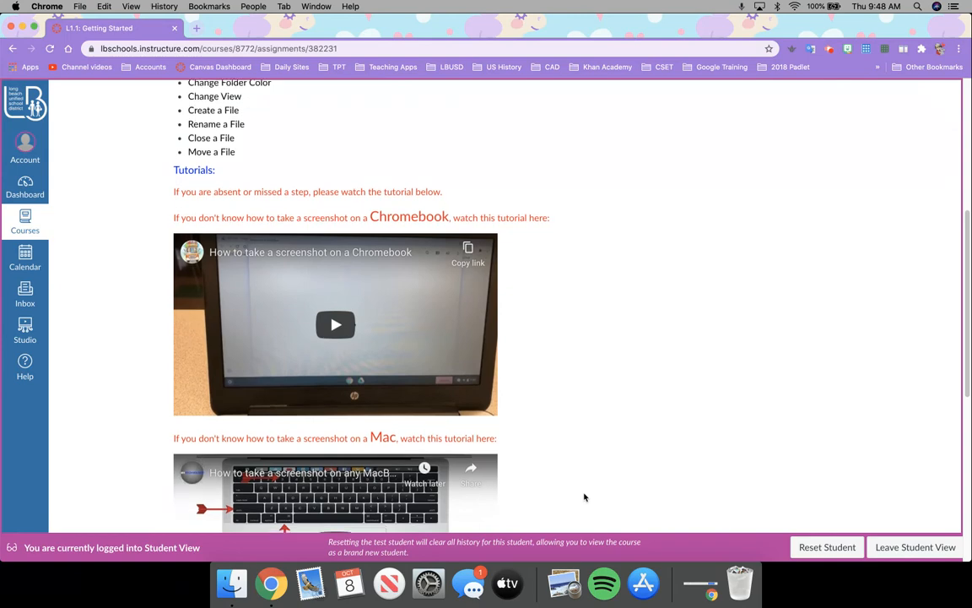
{"action": "scroll", "coordinate": [584, 497], "scroll_direction": "down", "scroll_amount": 3}
{"action": "scroll", "coordinate": [584, 497], "scroll_direction": "down", "scroll_amount": 3}
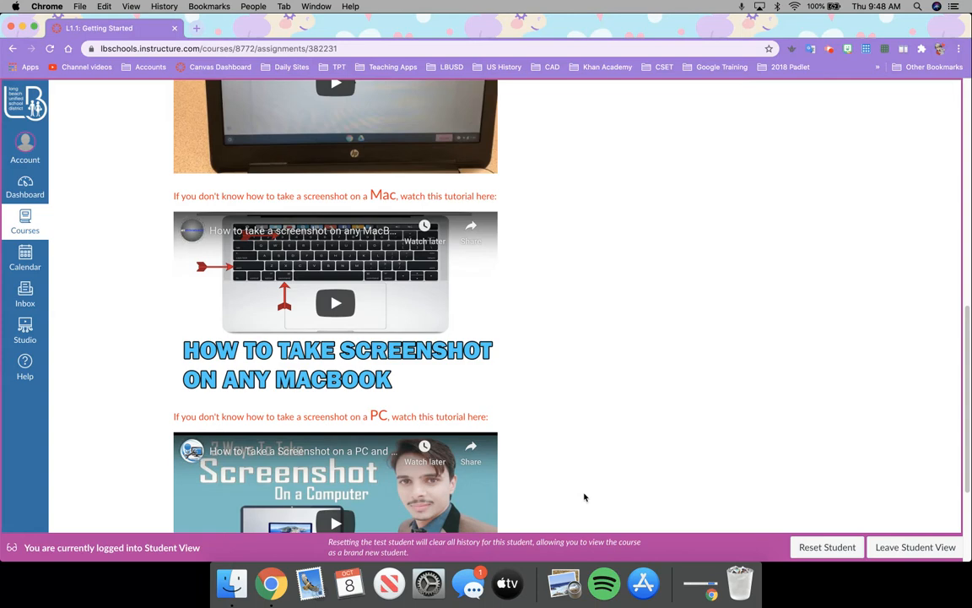
{"action": "scroll", "coordinate": [584, 498], "scroll_direction": "down", "scroll_amount": 1}
{"action": "scroll", "coordinate": [584, 497], "scroll_direction": "down", "scroll_amount": 1}
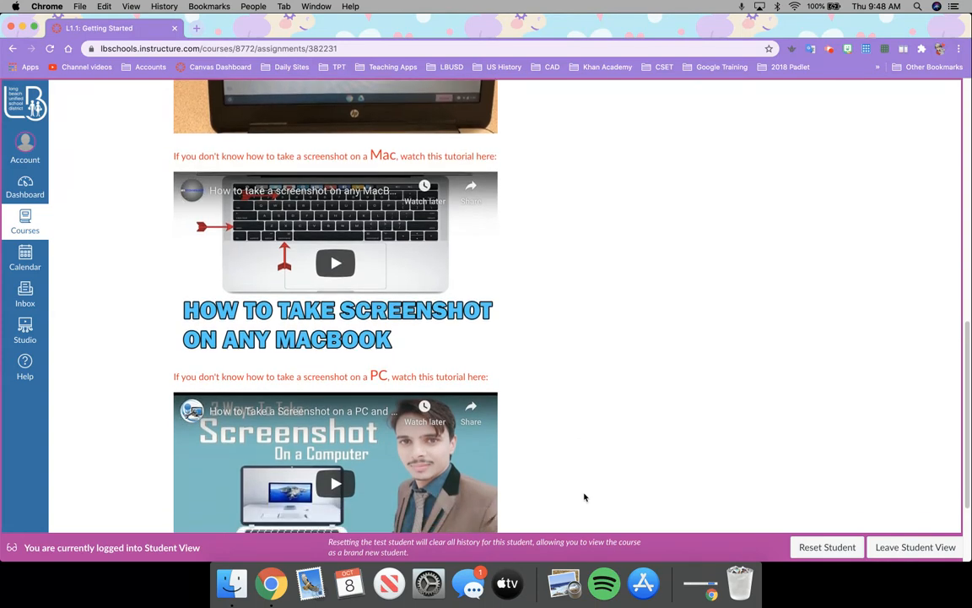
{"action": "scroll", "coordinate": [584, 497], "scroll_direction": "up", "scroll_amount": 13}
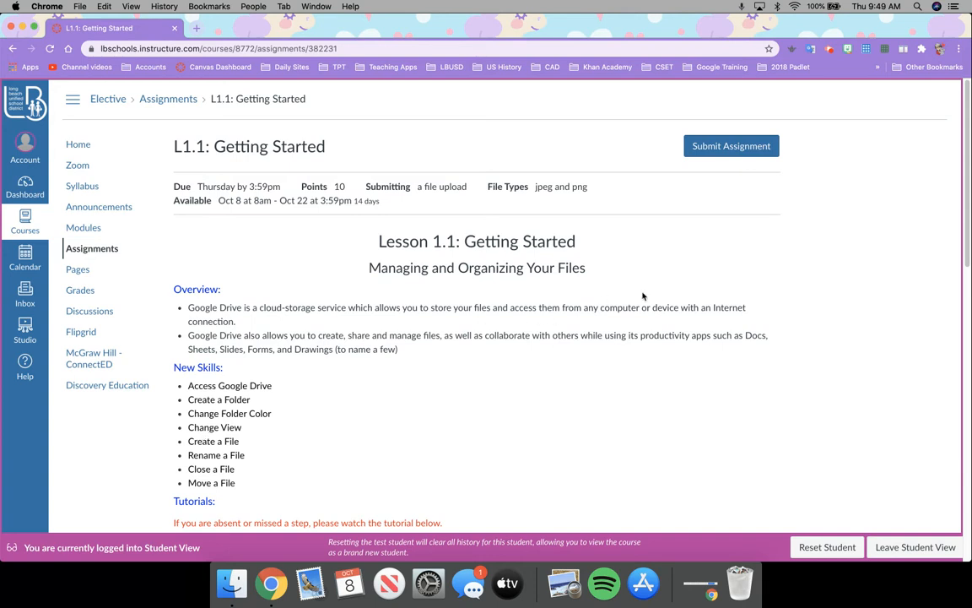
Resize the Chrome window to the left half of the screen and scroll the Google Drive skills list
{"action": "left_click_drag", "start_coordinate": [970, 18], "coordinate": [502, 15]}
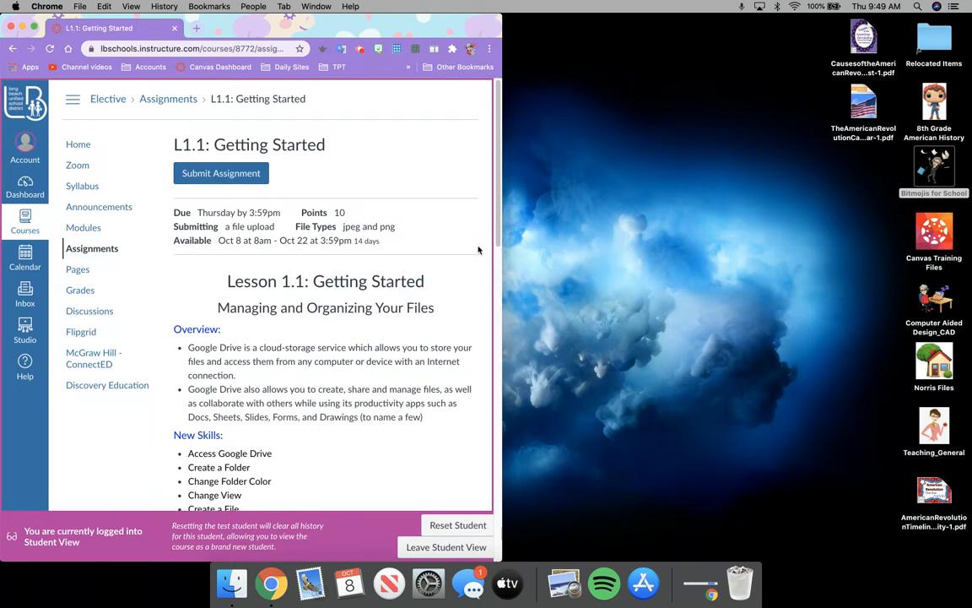
{"action": "scroll", "coordinate": [372, 386], "scroll_direction": "down", "scroll_amount": 5}
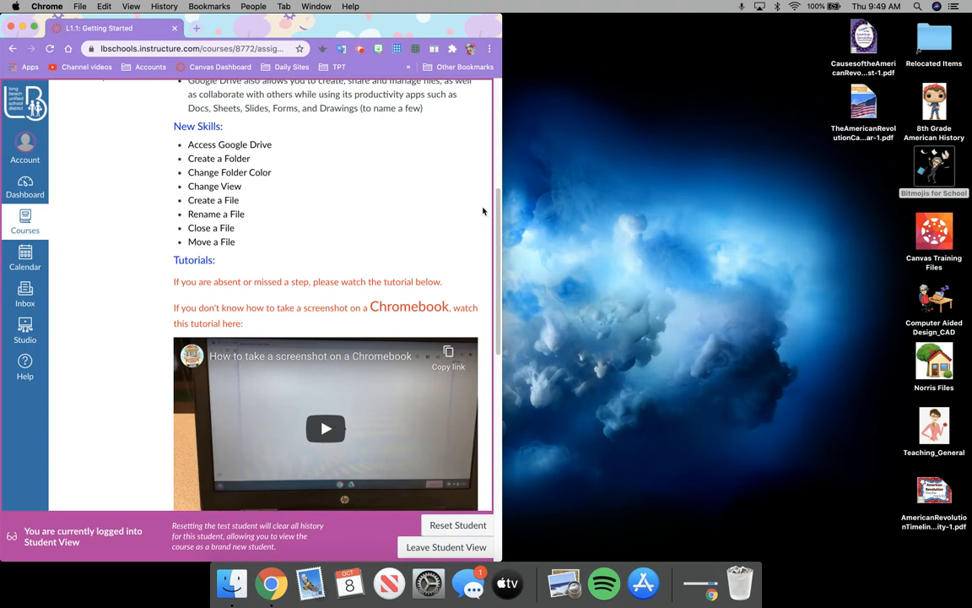
{"action": "scroll", "coordinate": [483, 211], "scroll_direction": "up", "scroll_amount": 4}
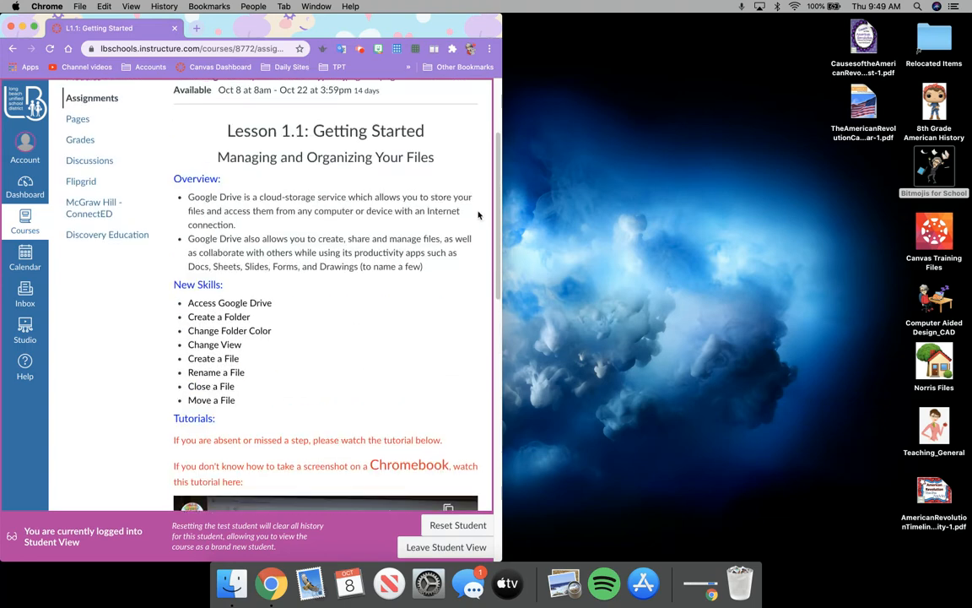
Move a new tab into its own right-side window and launch Drive from the Google apps grid
{"action": "left_click", "coordinate": [197, 29]}
{"action": "left_click_drag", "start_coordinate": [198, 32], "coordinate": [742, 9]}
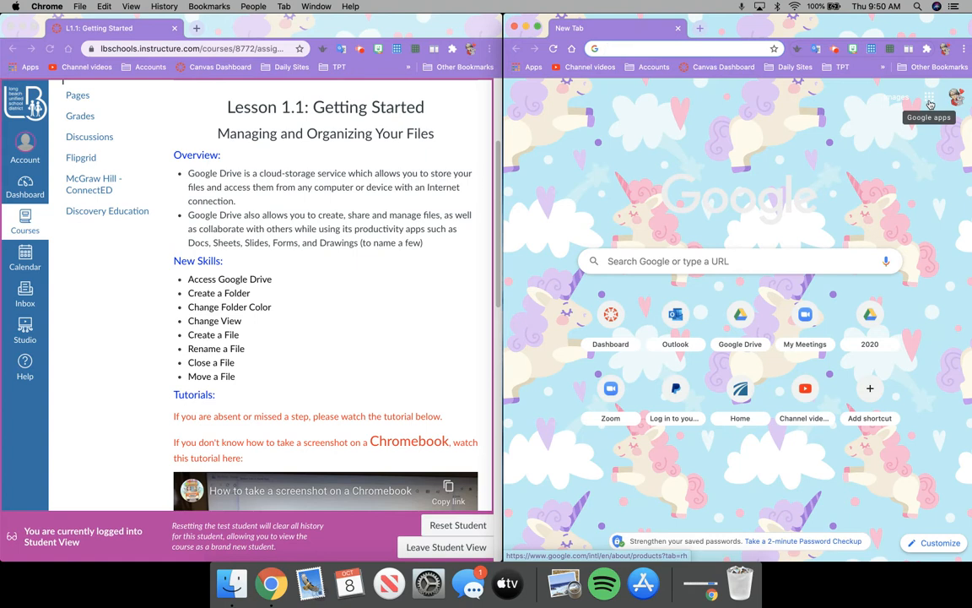
{"action": "left_click", "coordinate": [930, 104]}
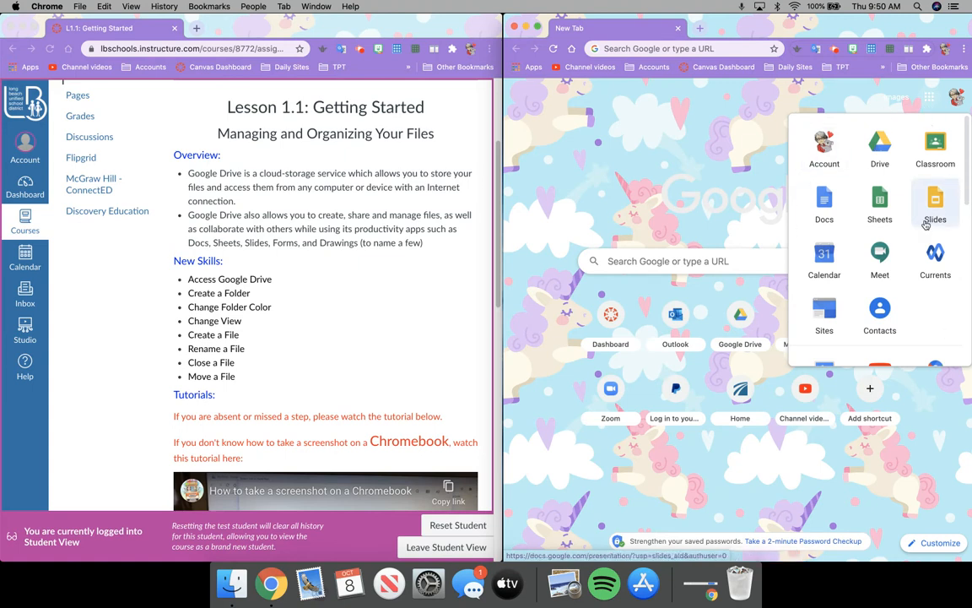
{"action": "left_click", "coordinate": [893, 161]}
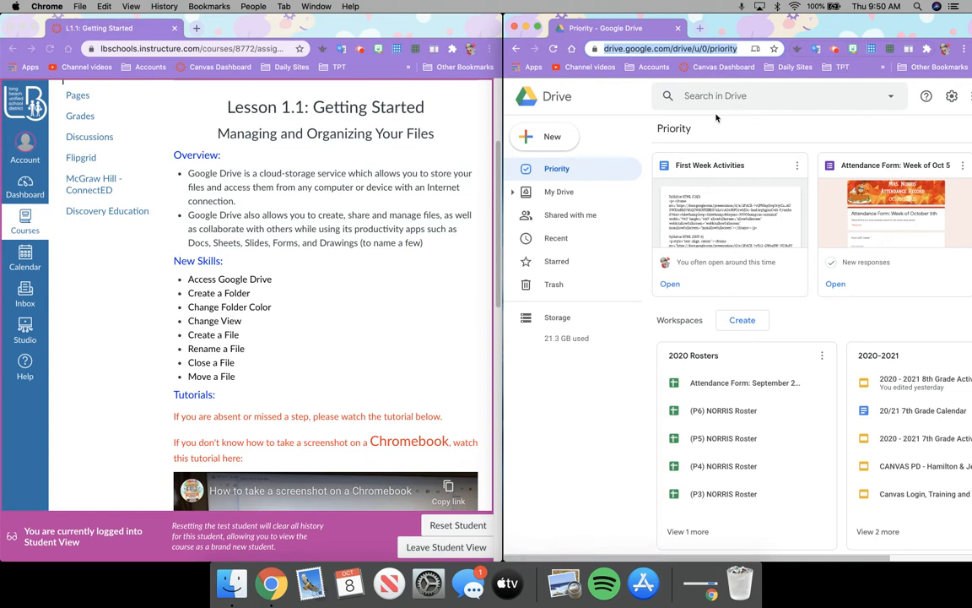
Go to drive.google.com in the right-hand window
{"action": "left_click", "coordinate": [656, 49]}
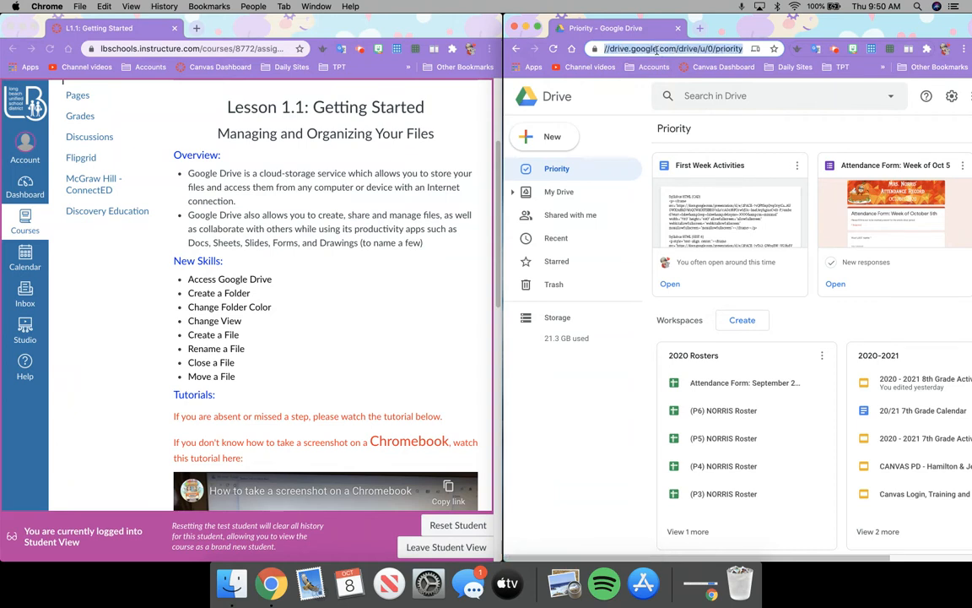
{"action": "type", "text": "drive.google.com"}
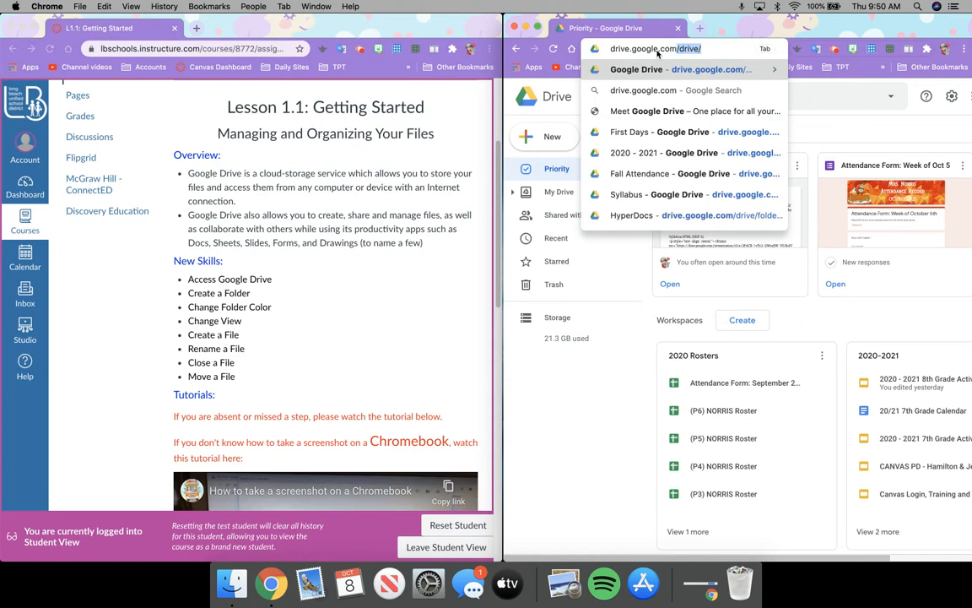
{"action": "key", "text": "Return"}
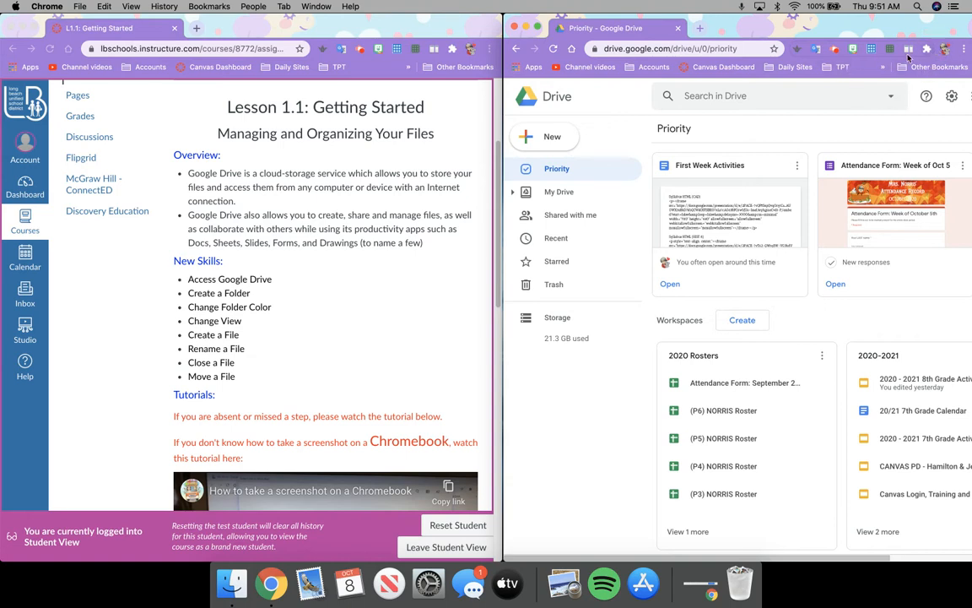
Switch to the student account's My Drive, showing the Assignments folder
{"action": "left_click", "coordinate": [833, 55]}
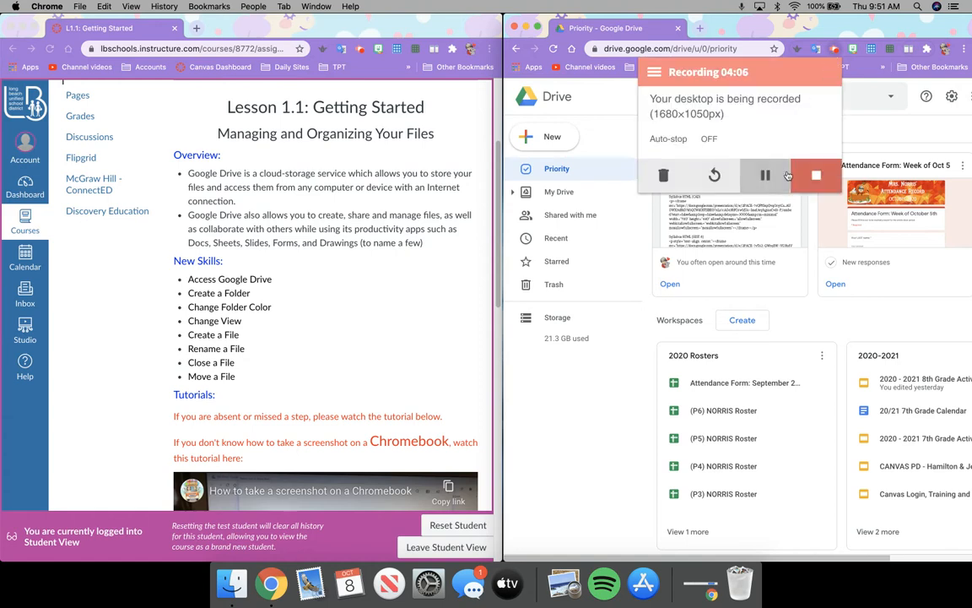
{"action": "left_click", "coordinate": [690, 161]}
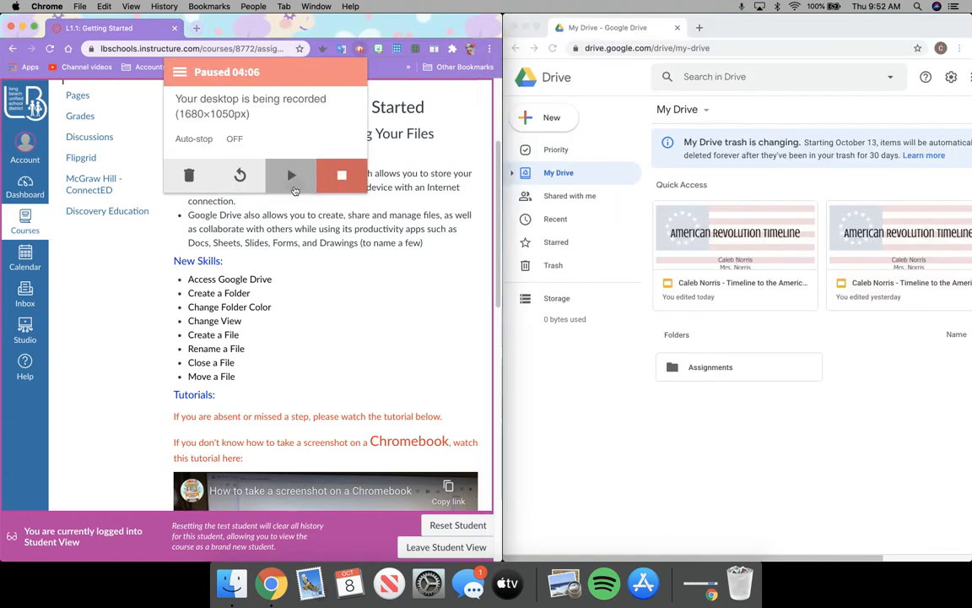
{"action": "left_click", "coordinate": [290, 174]}
{"action": "left_click", "coordinate": [352, 270]}
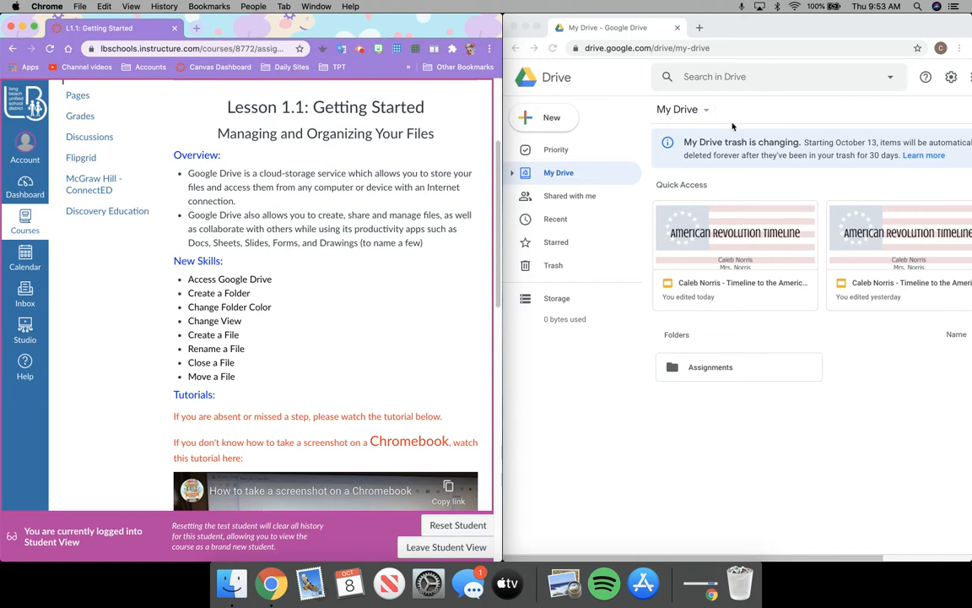
Create a My Drive folder named with the student's surname plus '2020: CAD'
{"action": "left_click", "coordinate": [707, 112]}
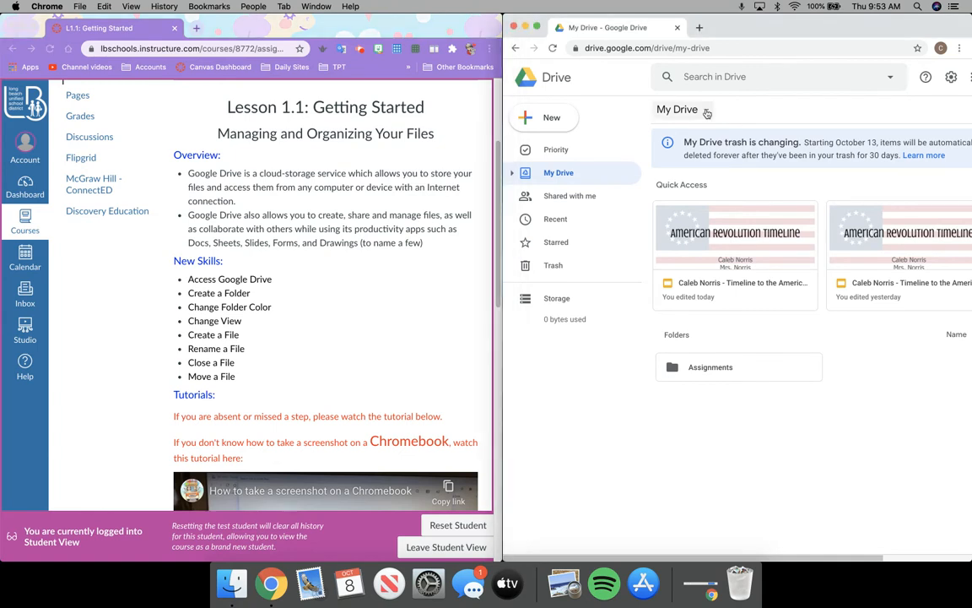
{"action": "left_click", "coordinate": [706, 113]}
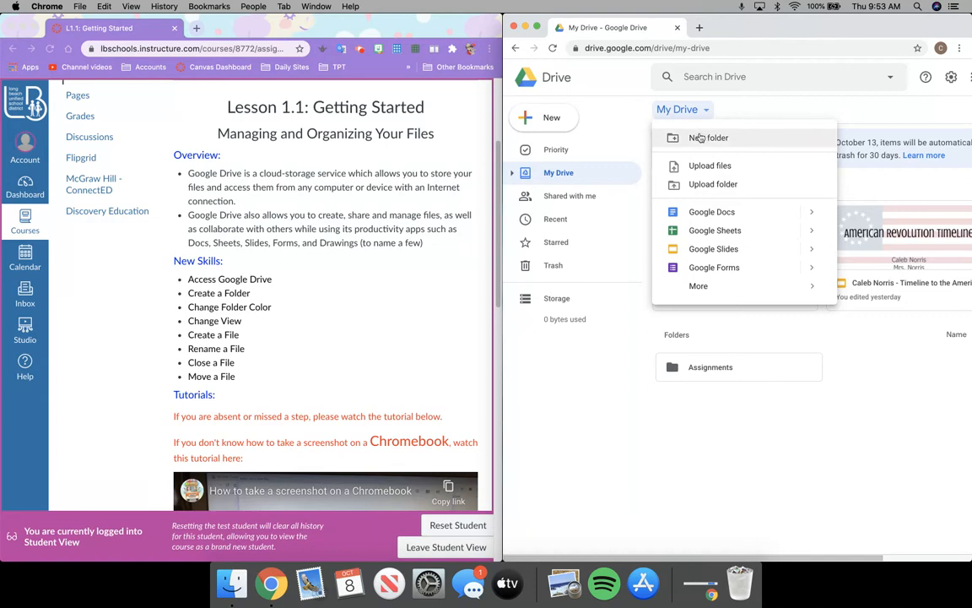
{"action": "left_click", "coordinate": [567, 125]}
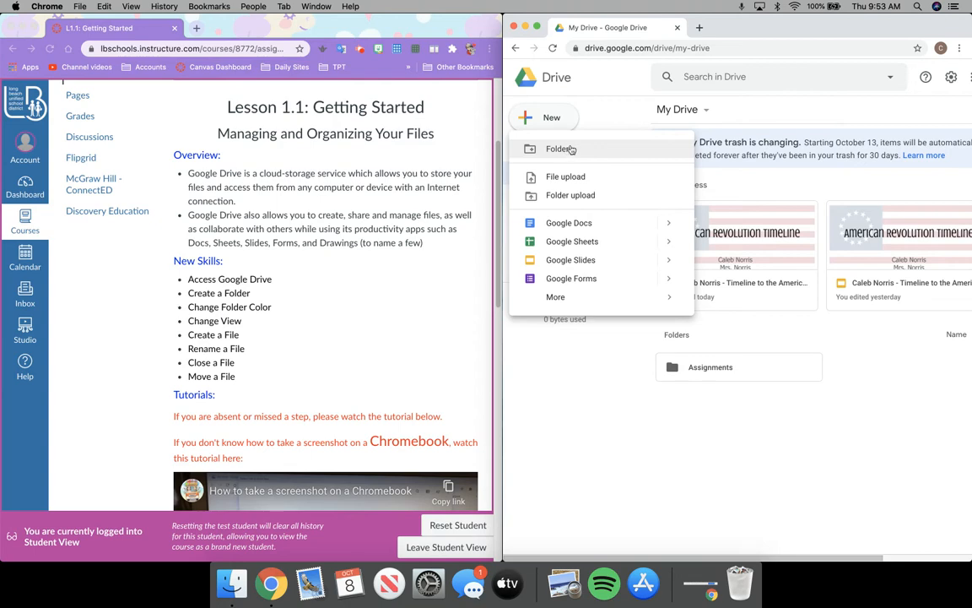
{"action": "left_click", "coordinate": [571, 149]}
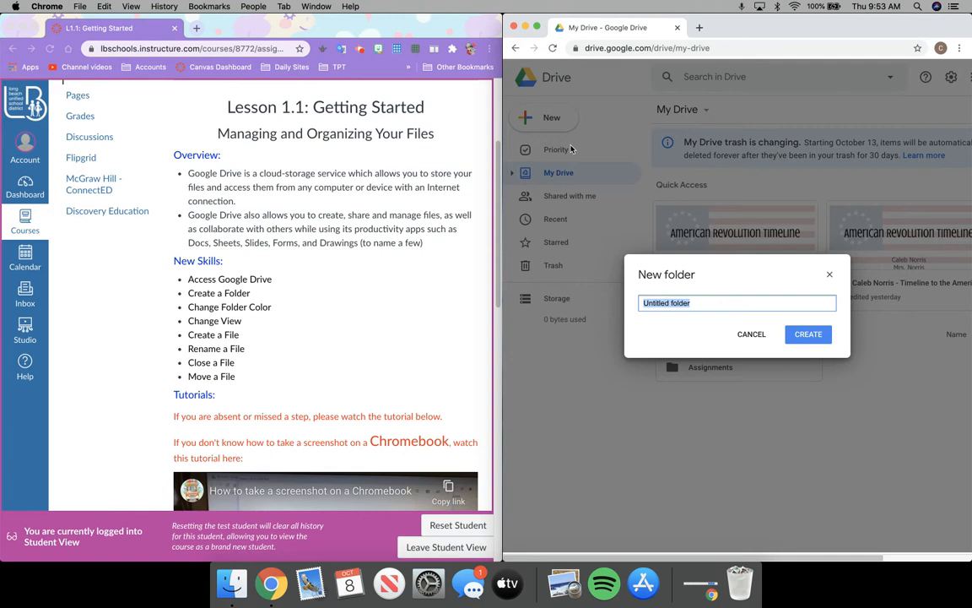
{"action": "type", "text": "Norris 2020: CAD"}
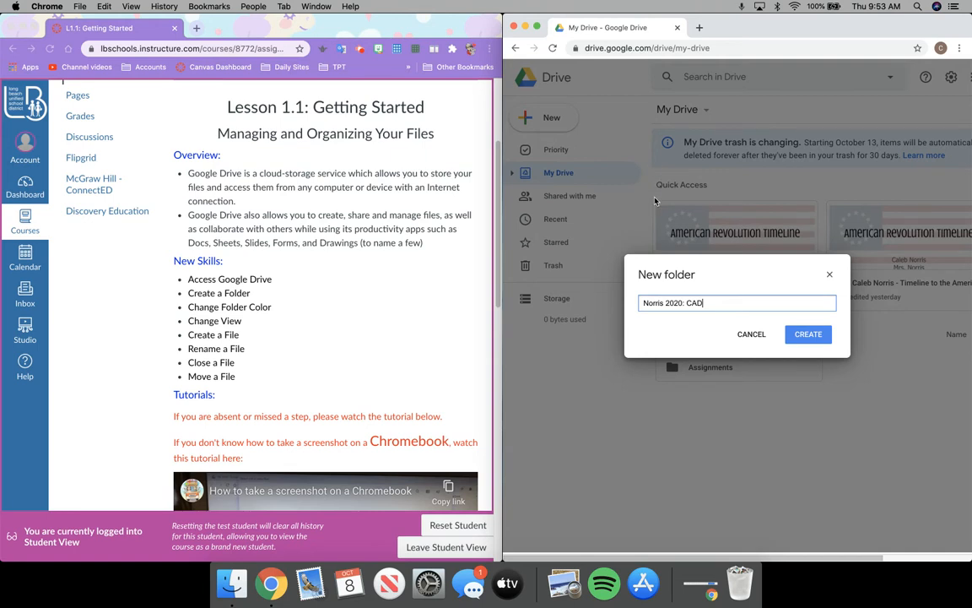
{"action": "left_click", "coordinate": [683, 302]}
{"action": "key", "text": "BackSpace"}
{"action": "type", "text": ":"}
{"action": "left_click", "coordinate": [809, 335]}
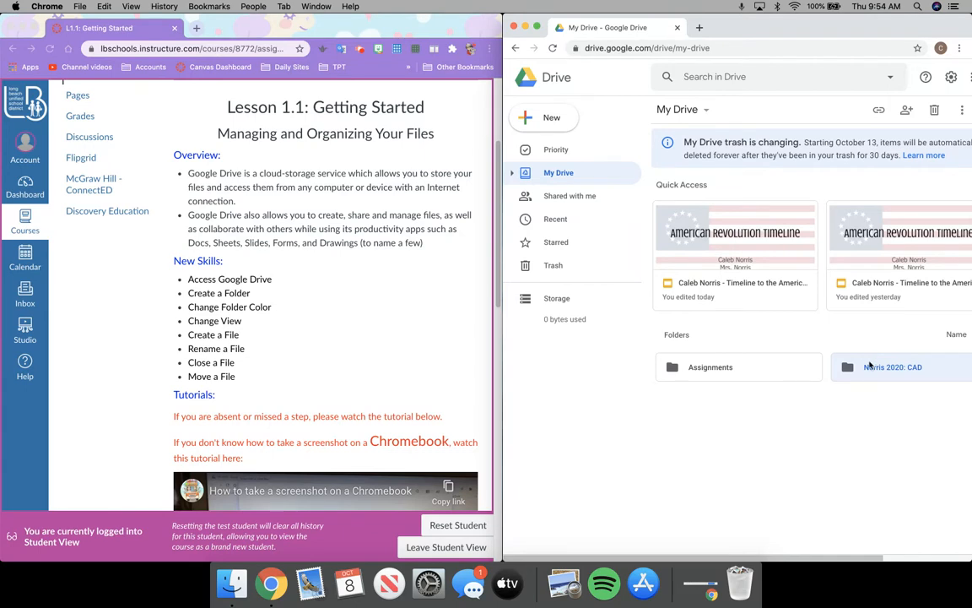
Open the new 2020: CAD folder and create a 'My Docs' subfolder in it
{"action": "double_click", "coordinate": [868, 367]}
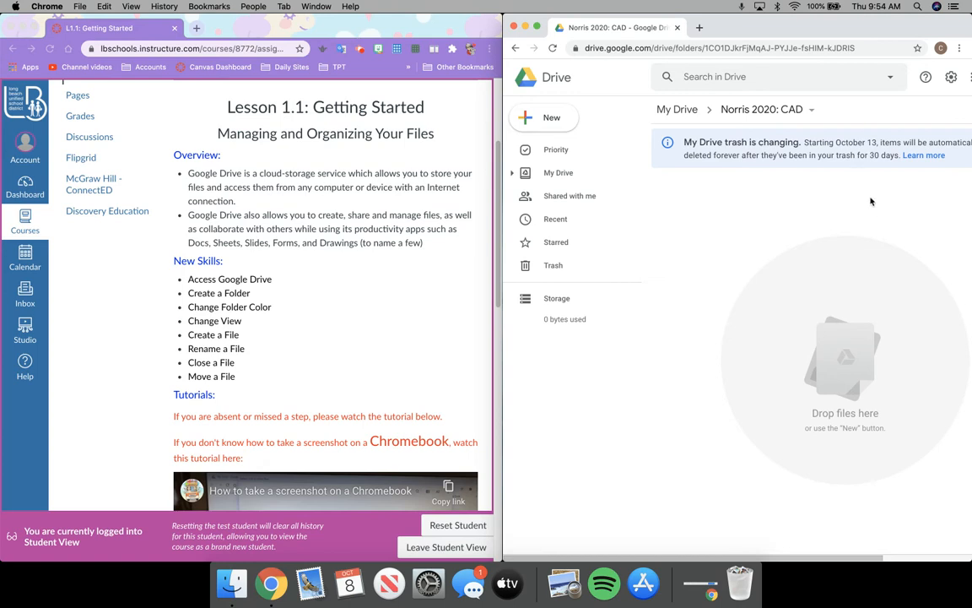
{"action": "left_click", "coordinate": [812, 110]}
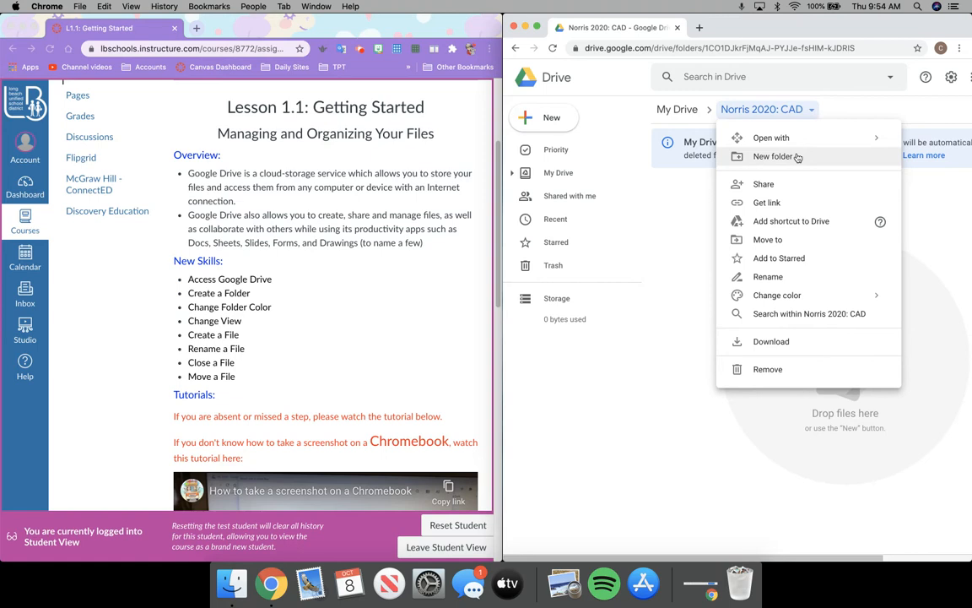
{"action": "left_click", "coordinate": [528, 123]}
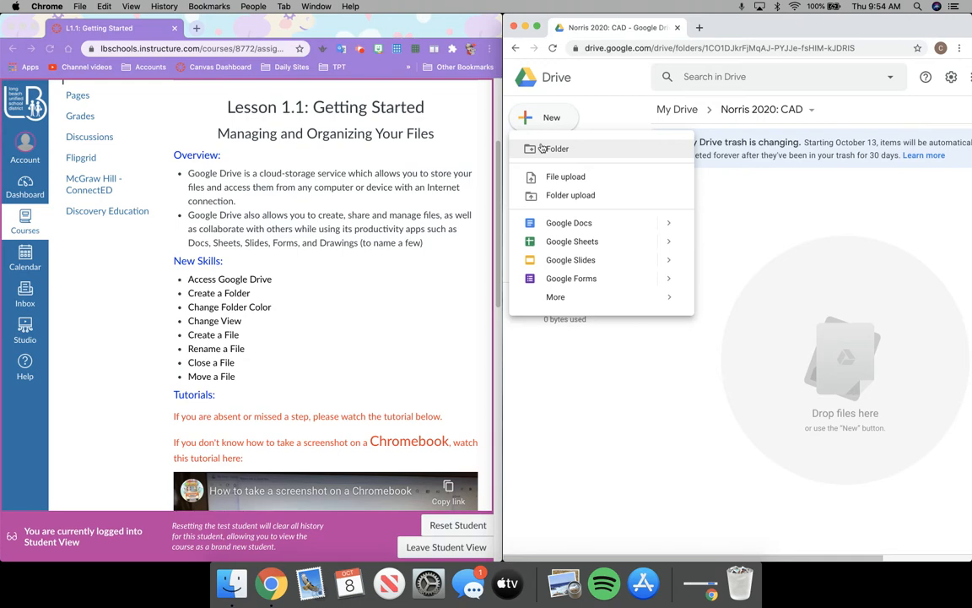
{"action": "left_click", "coordinate": [541, 149]}
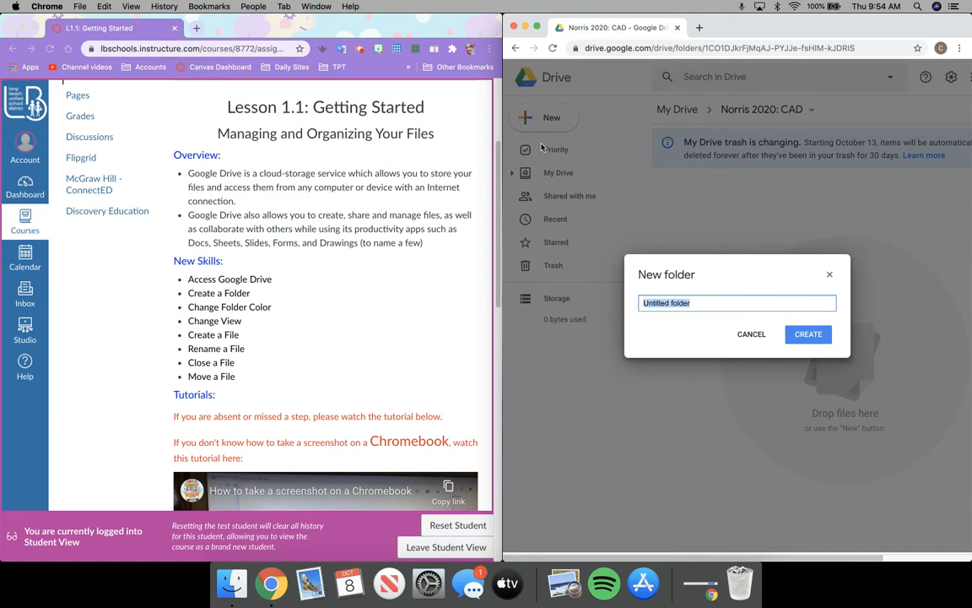
{"action": "type", "text": "My Docs"}
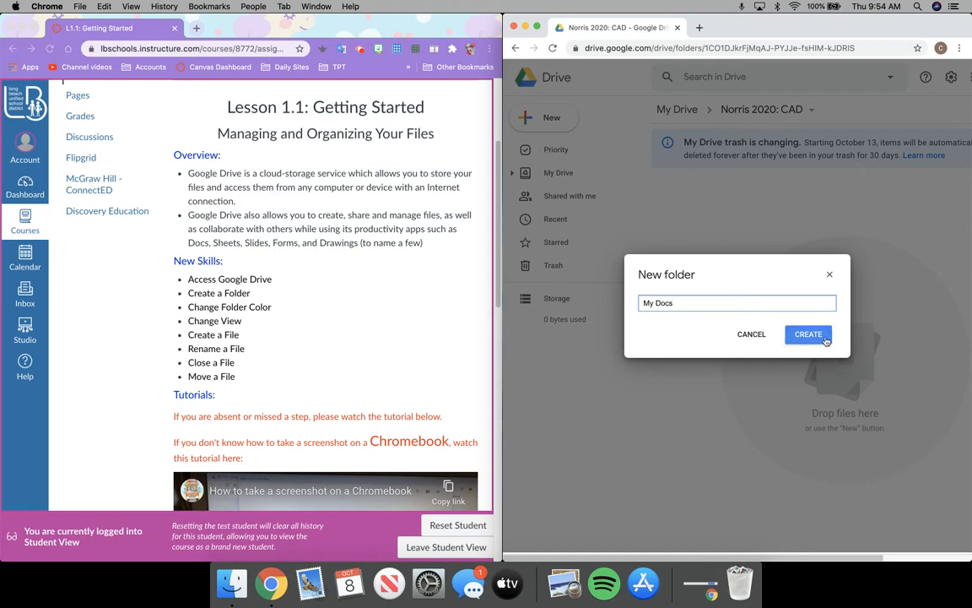
{"action": "left_click", "coordinate": [808, 334]}
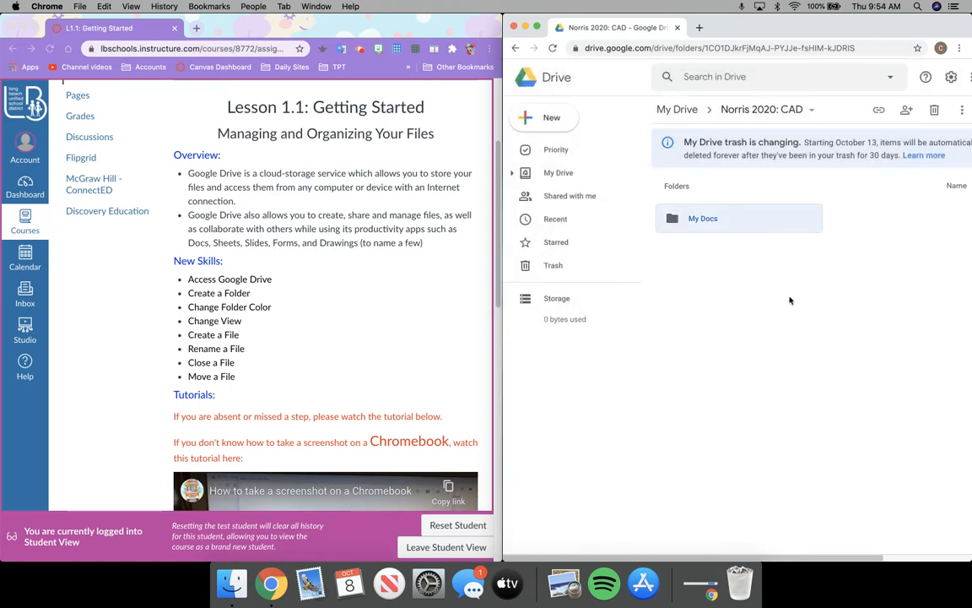
Create a 'My Sheets' subfolder from the 2020: CAD folder's breadcrumb menu
{"action": "left_click", "coordinate": [803, 114]}
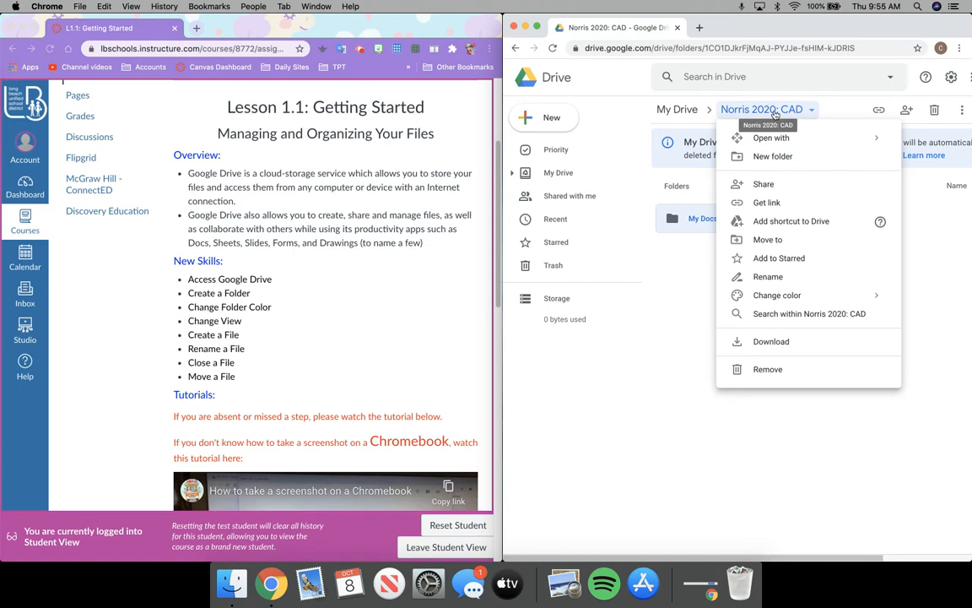
{"action": "left_click", "coordinate": [787, 156]}
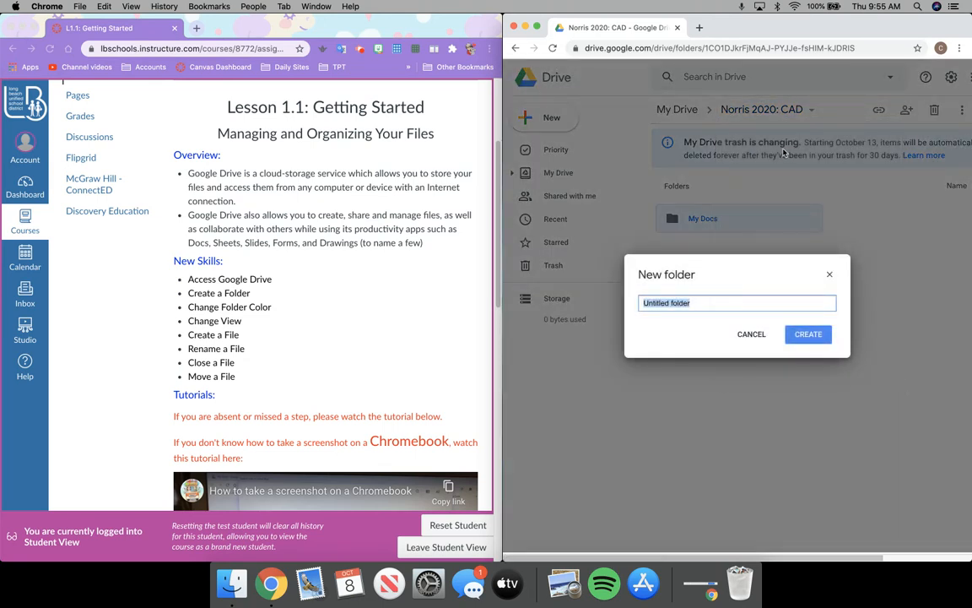
{"action": "type", "text": "My Sheets"}
{"action": "key", "text": "Return"}
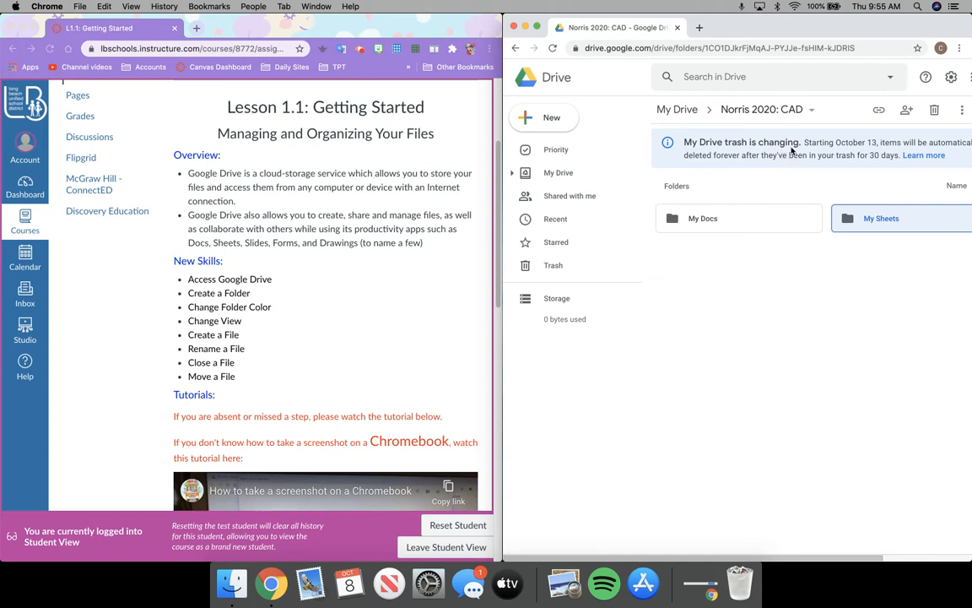
{"action": "left_click", "coordinate": [811, 112]}
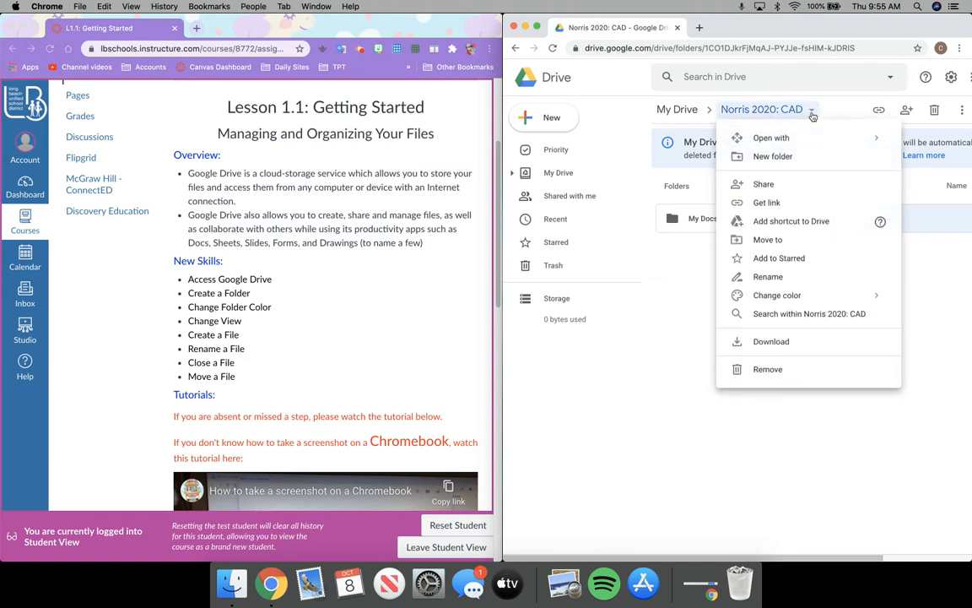
Create a 'My Drawings' subfolder
{"action": "left_click", "coordinate": [780, 165]}
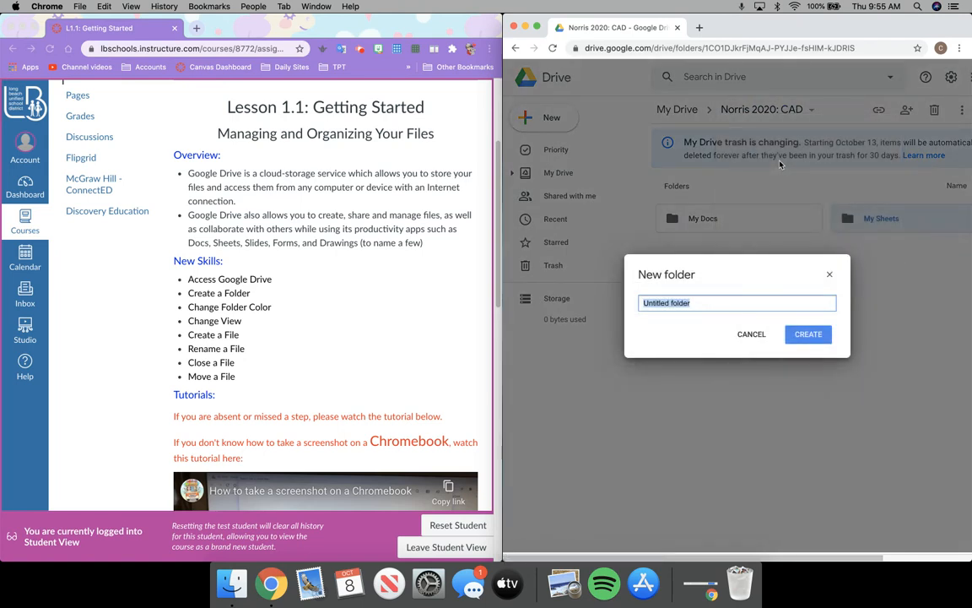
{"action": "type", "text": "My Drawings"}
{"action": "left_click", "coordinate": [816, 337]}
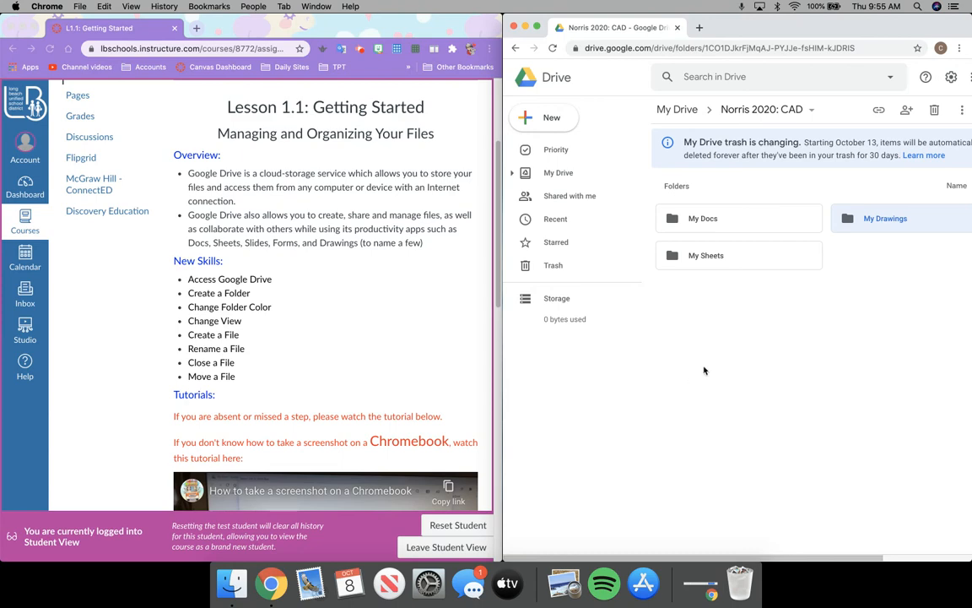
Create a 'My Forms' subfolder through the right-click menu
{"action": "right_click", "coordinate": [763, 314]}
{"action": "left_click", "coordinate": [769, 330]}
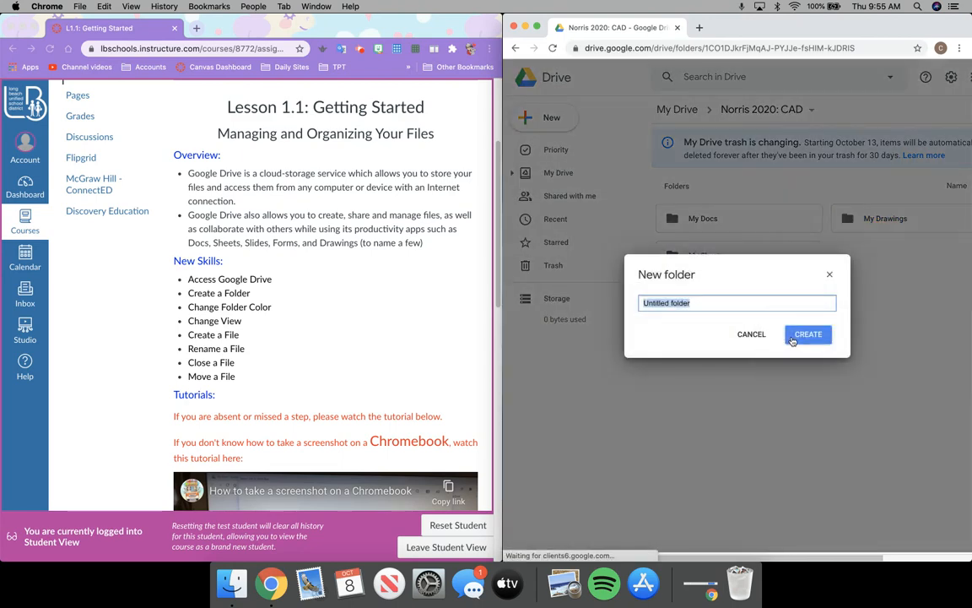
{"action": "left_click", "coordinate": [830, 274]}
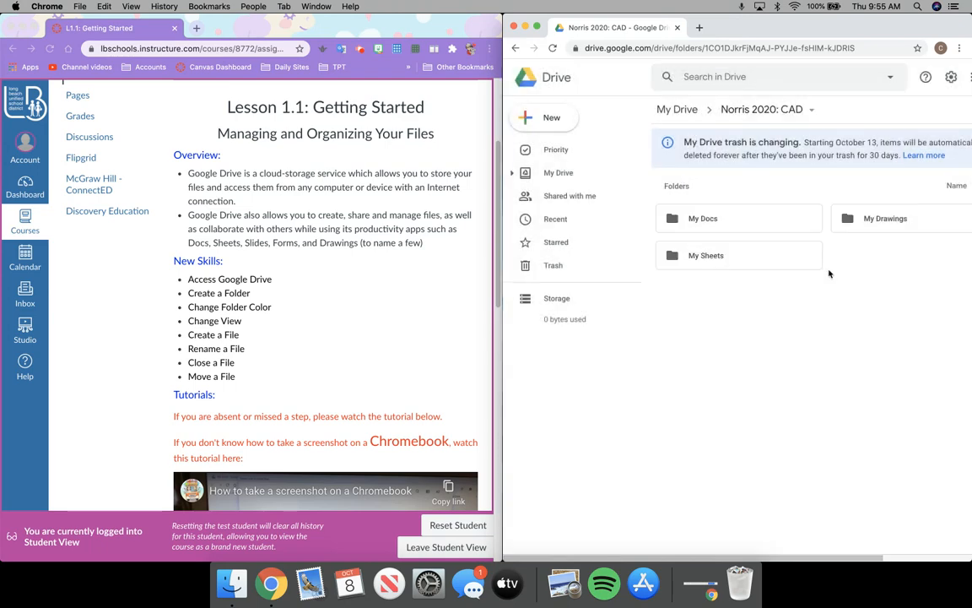
{"action": "right_click", "coordinate": [757, 304]}
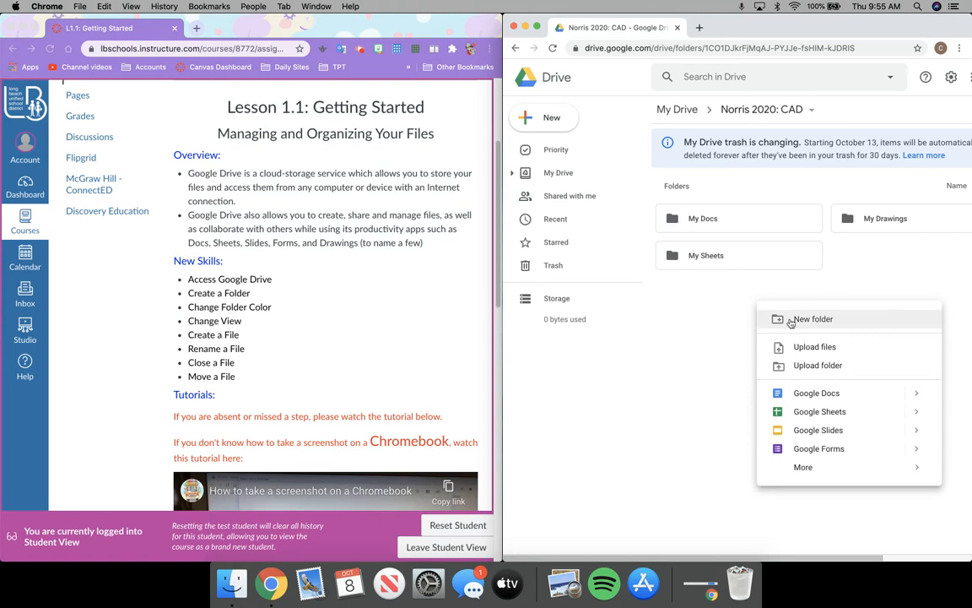
{"action": "left_click", "coordinate": [791, 321]}
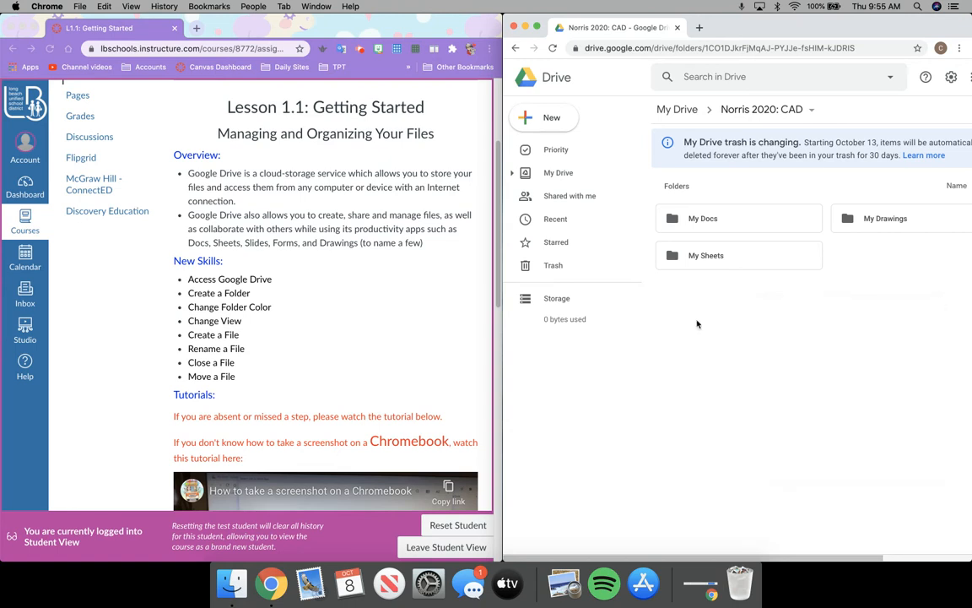
{"action": "left_click", "coordinate": [795, 110]}
{"action": "left_click", "coordinate": [795, 109]}
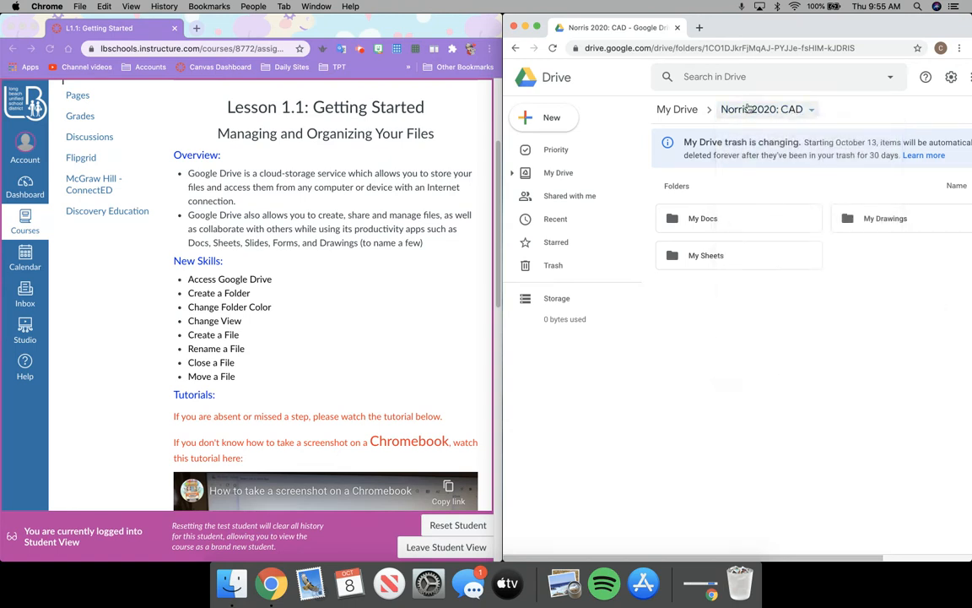
{"action": "left_click", "coordinate": [544, 117]}
{"action": "right_click", "coordinate": [774, 319]}
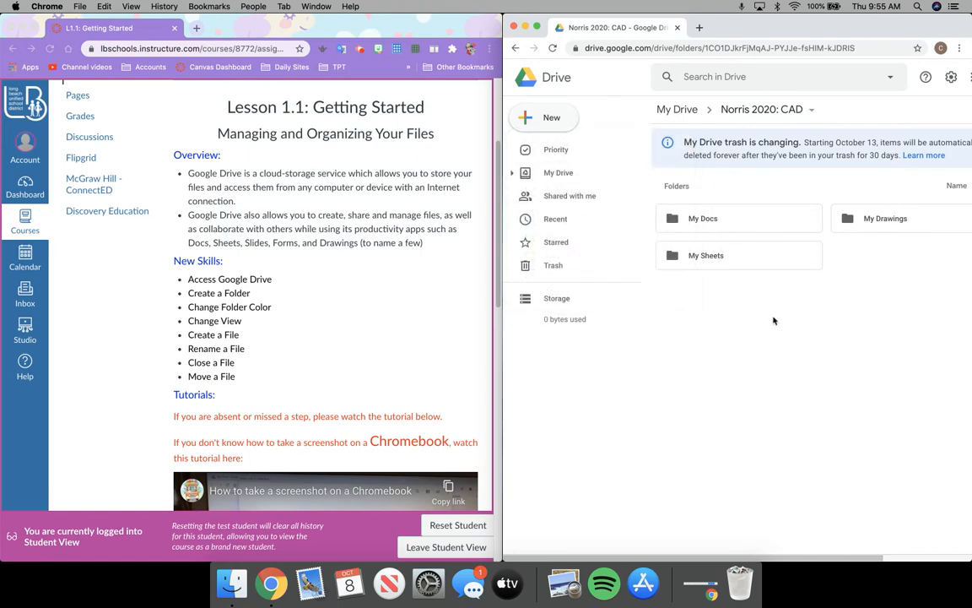
{"action": "left_click", "coordinate": [783, 335]}
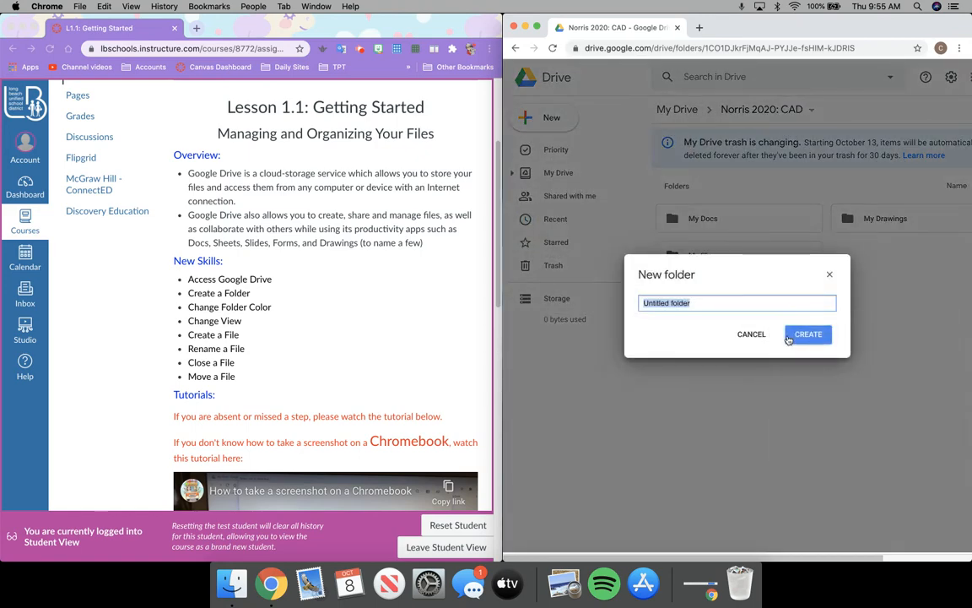
{"action": "type", "text": "My Forms"}
{"action": "left_click", "coordinate": [807, 334]}
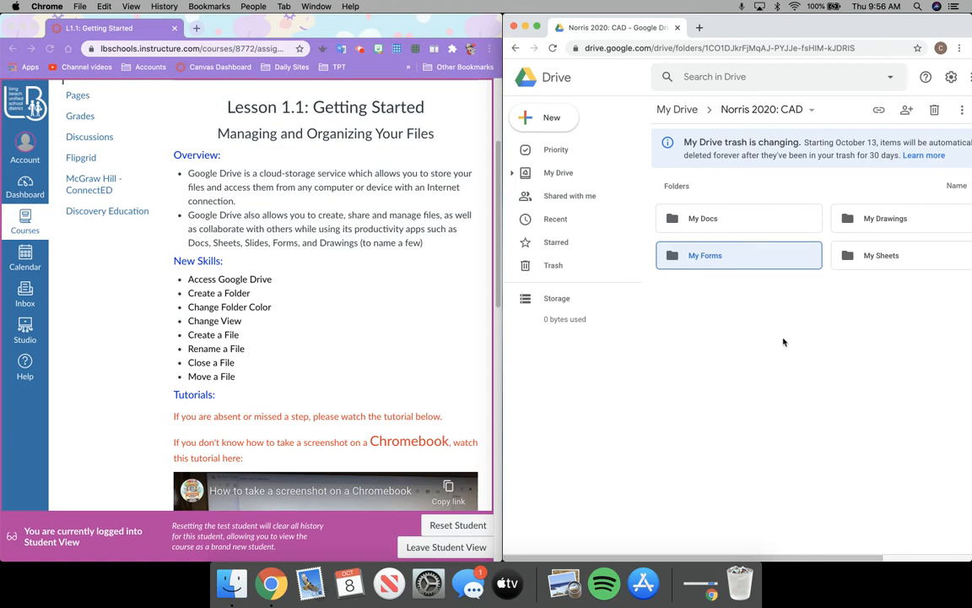
Create a 'My Slides' subfolder with the New button
{"action": "left_click", "coordinate": [537, 128]}
{"action": "left_click", "coordinate": [556, 150]}
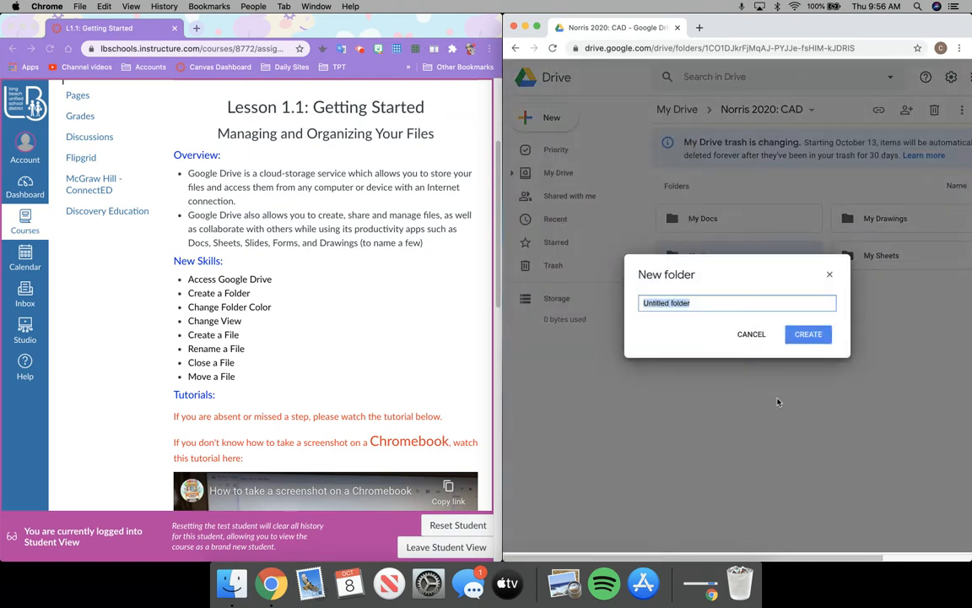
{"action": "type", "text": "My Slides"}
{"action": "key", "text": "Return"}
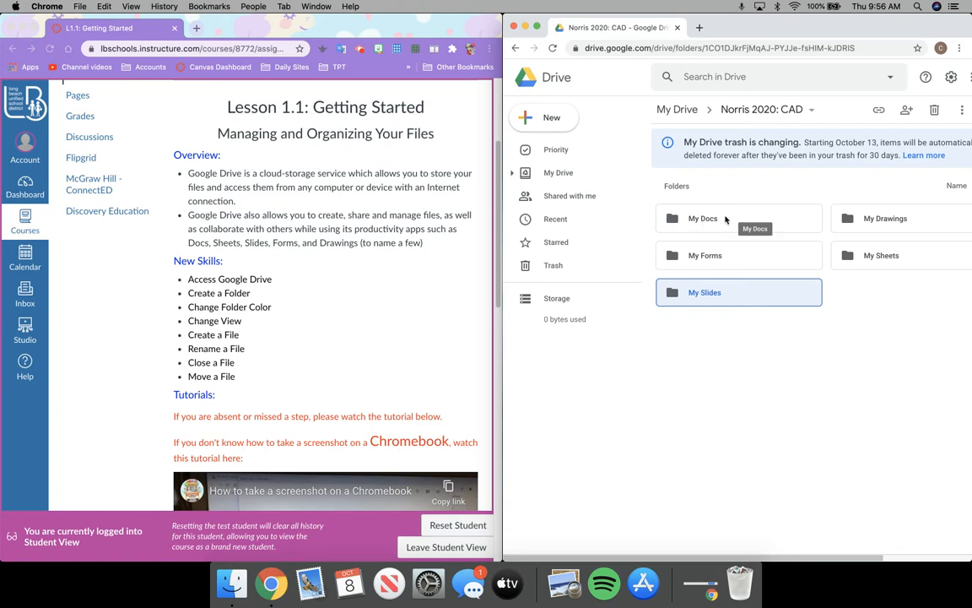
Change the My Docs folder colour to Rainy sky blue
{"action": "right_click", "coordinate": [725, 219]}
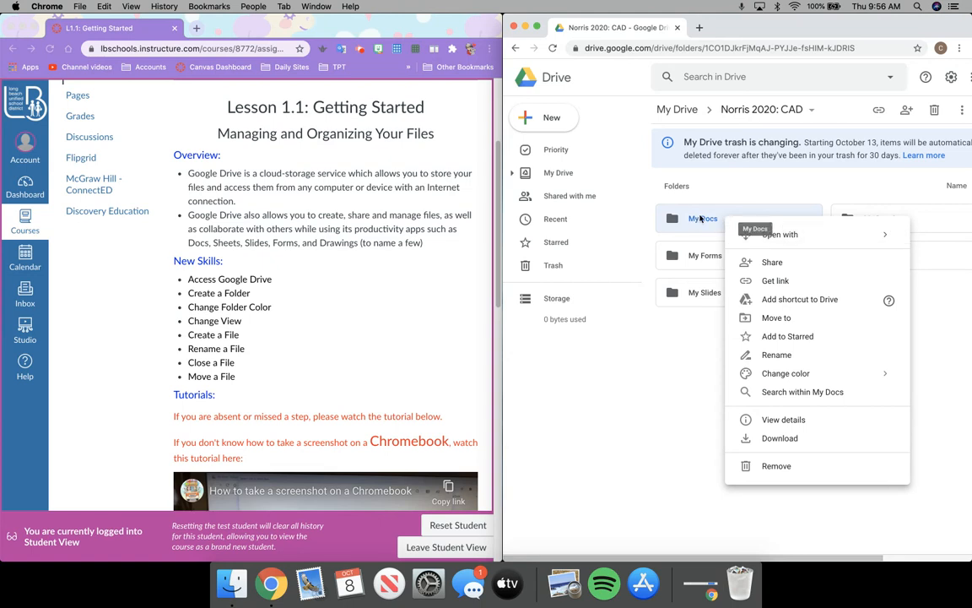
{"action": "left_click", "coordinate": [710, 219]}
{"action": "right_click", "coordinate": [717, 221]}
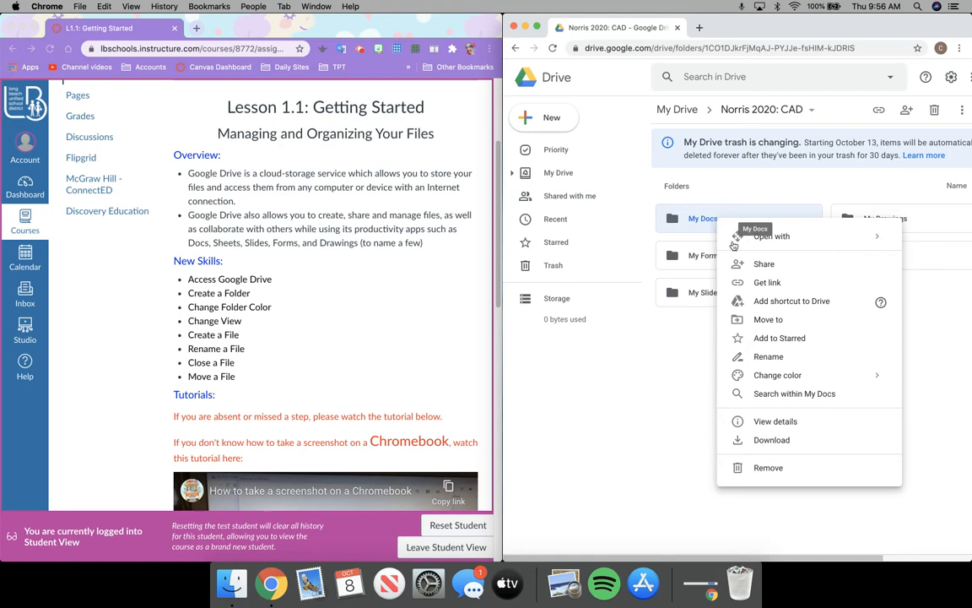
{"action": "mouse_move", "coordinate": [787, 375]}
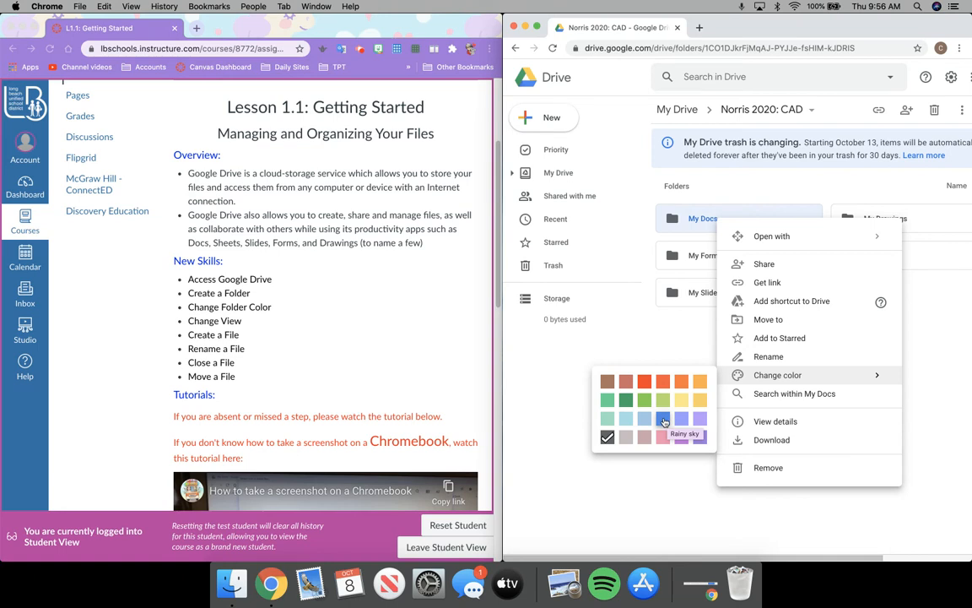
{"action": "left_click", "coordinate": [663, 419]}
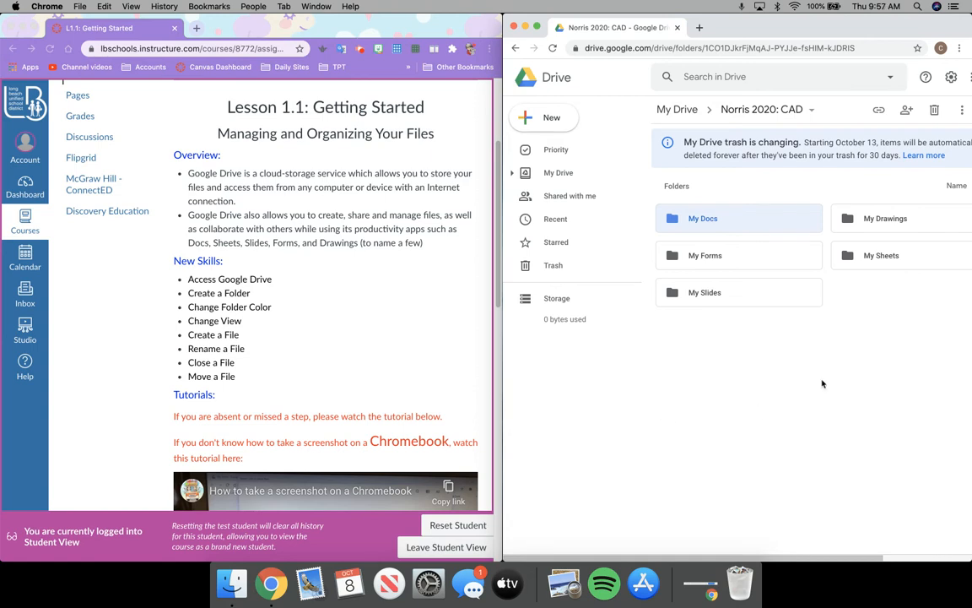
Change the My Sheets folder colour to Asparagus green
{"action": "right_click", "coordinate": [882, 261]}
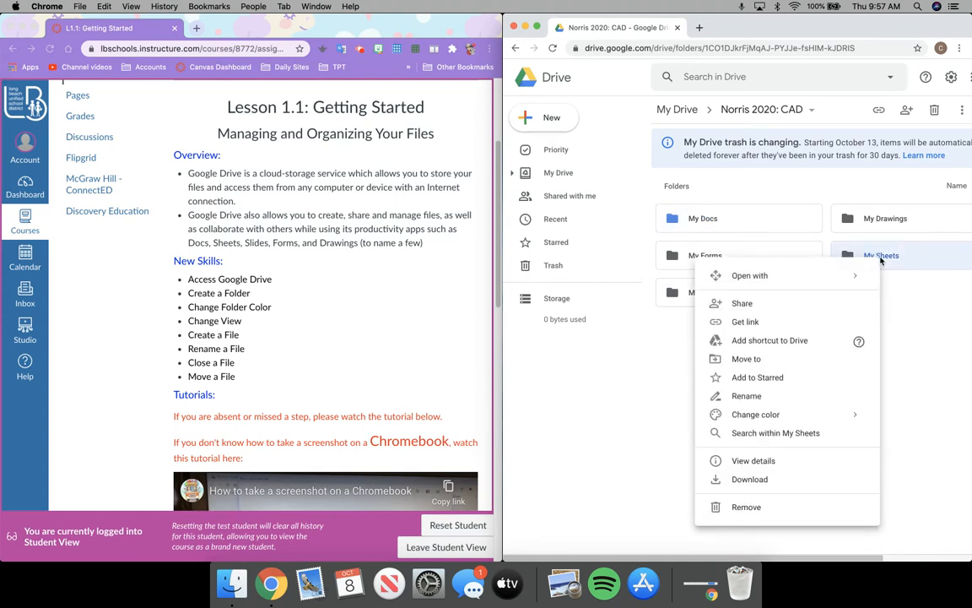
{"action": "mouse_move", "coordinate": [759, 414]}
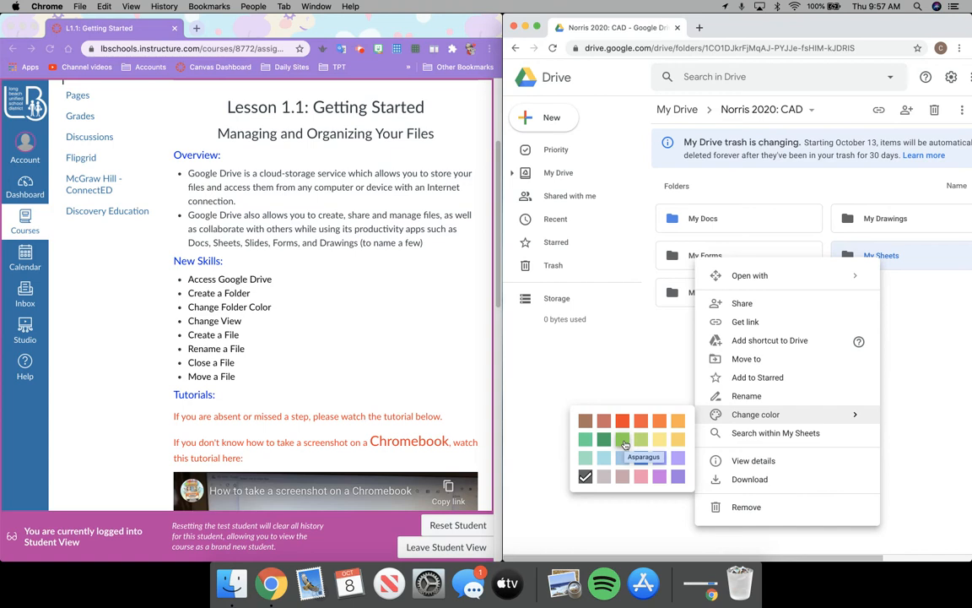
{"action": "left_click", "coordinate": [625, 445]}
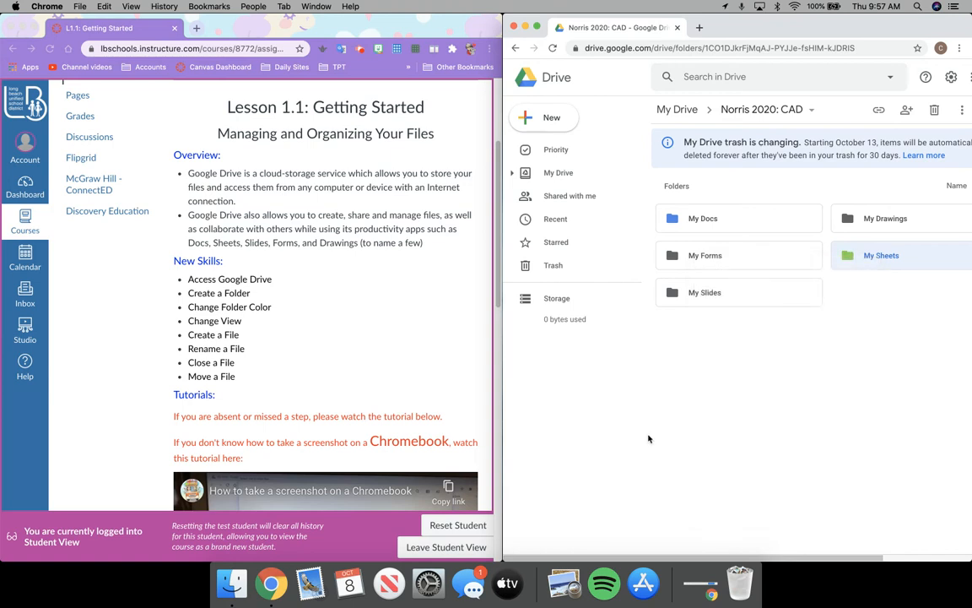
Change the My Drawings folder colour to Cardinal red
{"action": "right_click", "coordinate": [879, 219]}
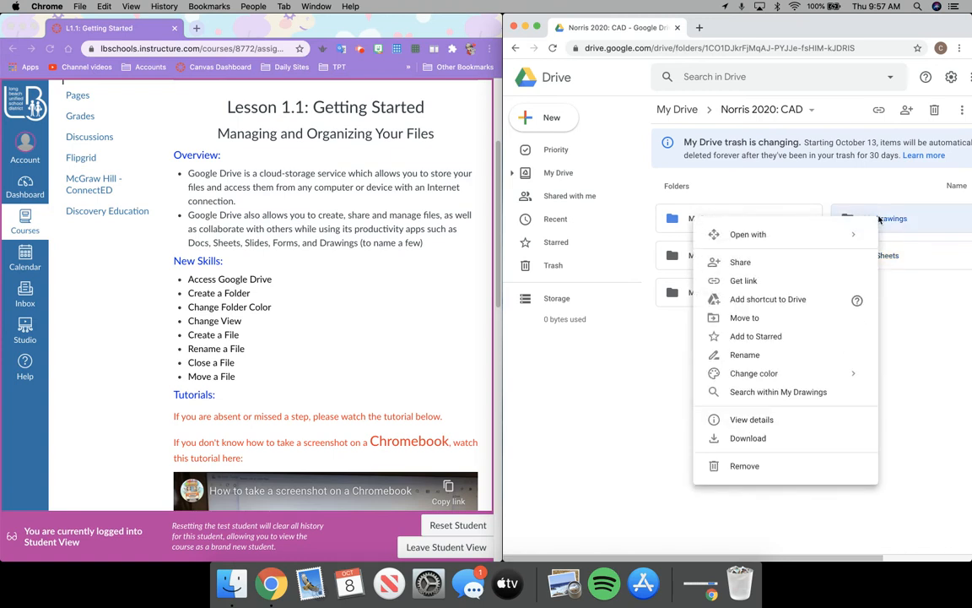
{"action": "mouse_move", "coordinate": [716, 373]}
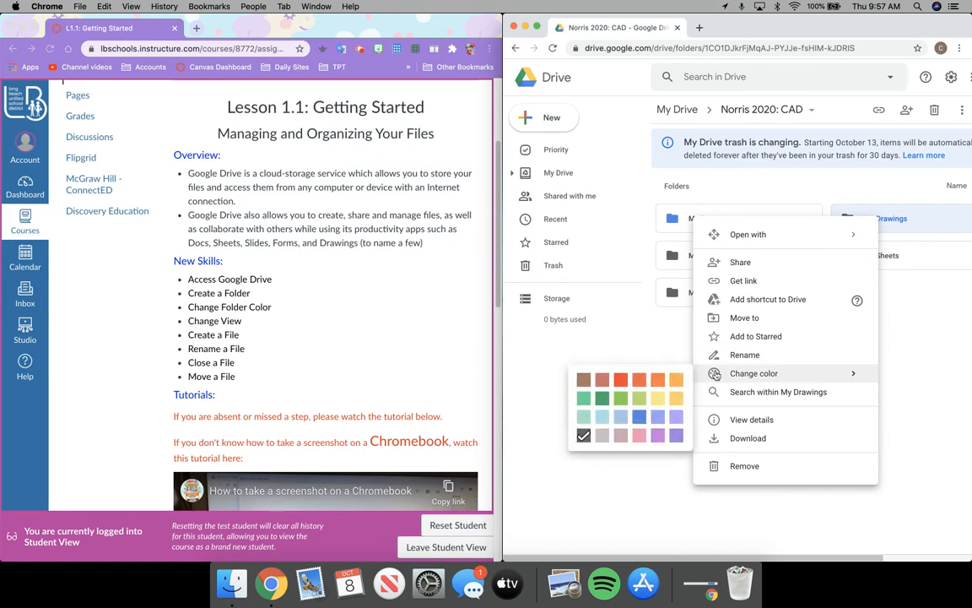
{"action": "left_click", "coordinate": [622, 385]}
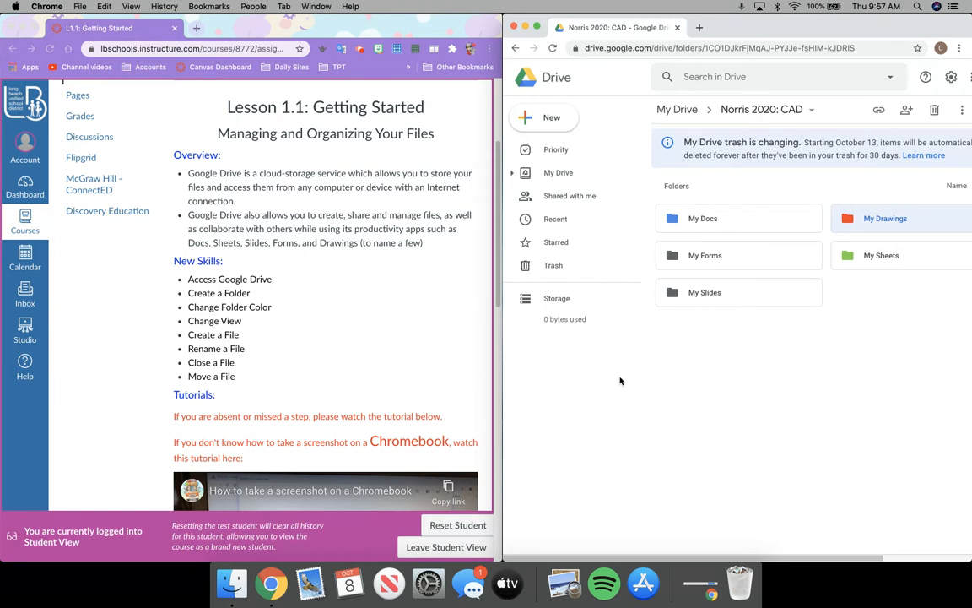
Change the My Forms folder colour to Vern fern green
{"action": "left_click", "coordinate": [763, 258]}
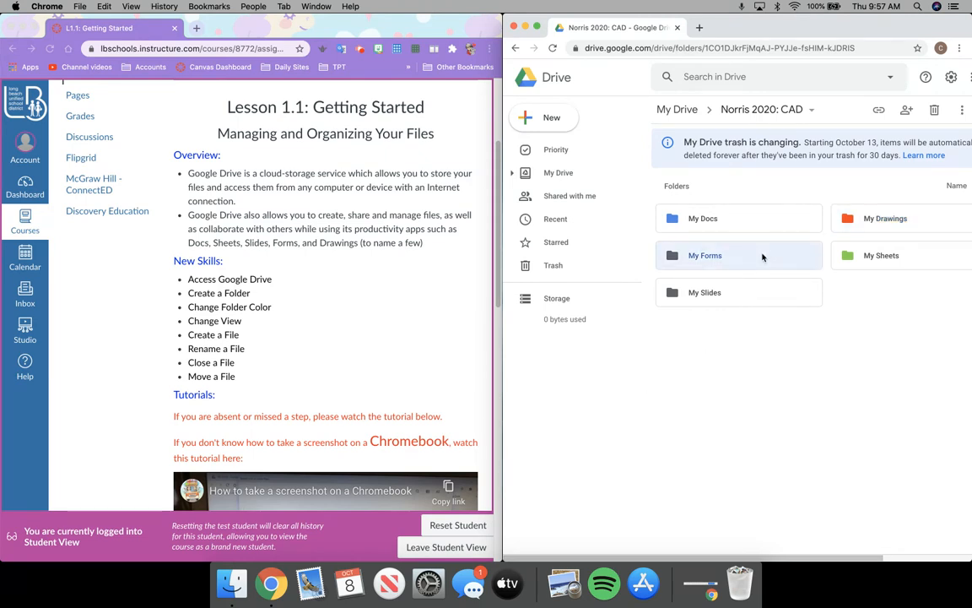
{"action": "right_click", "coordinate": [762, 258]}
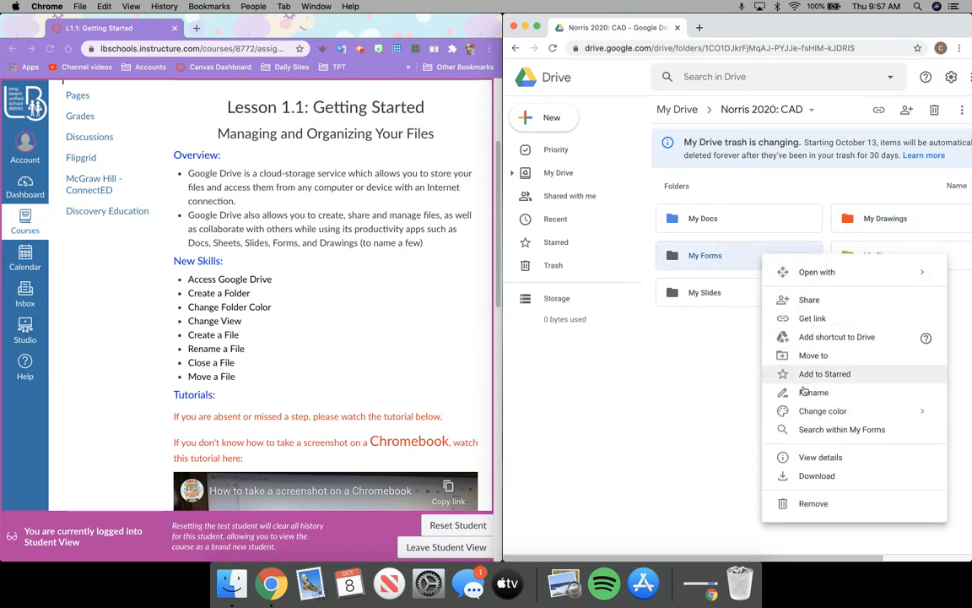
{"action": "mouse_move", "coordinate": [811, 417]}
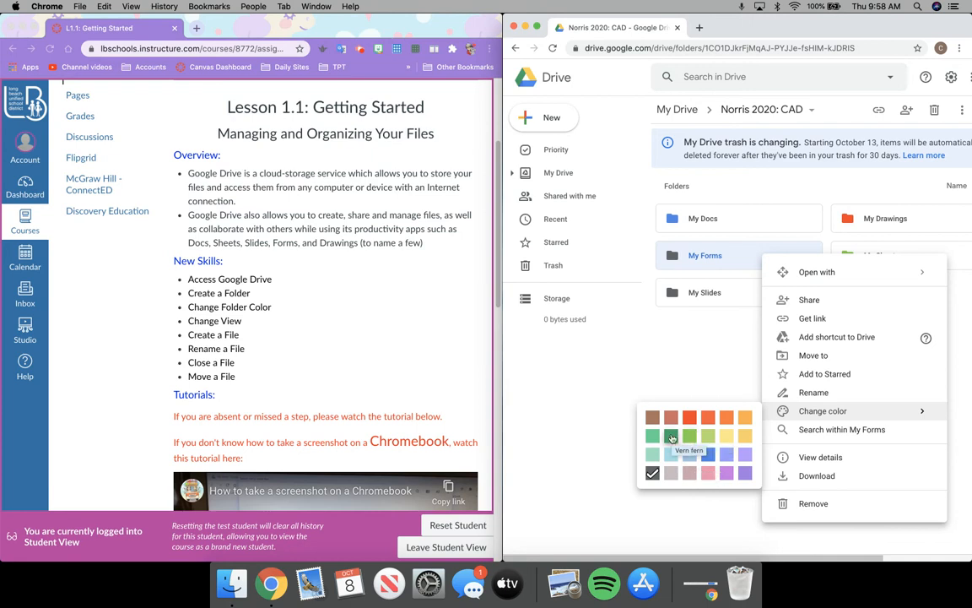
{"action": "left_click", "coordinate": [671, 436]}
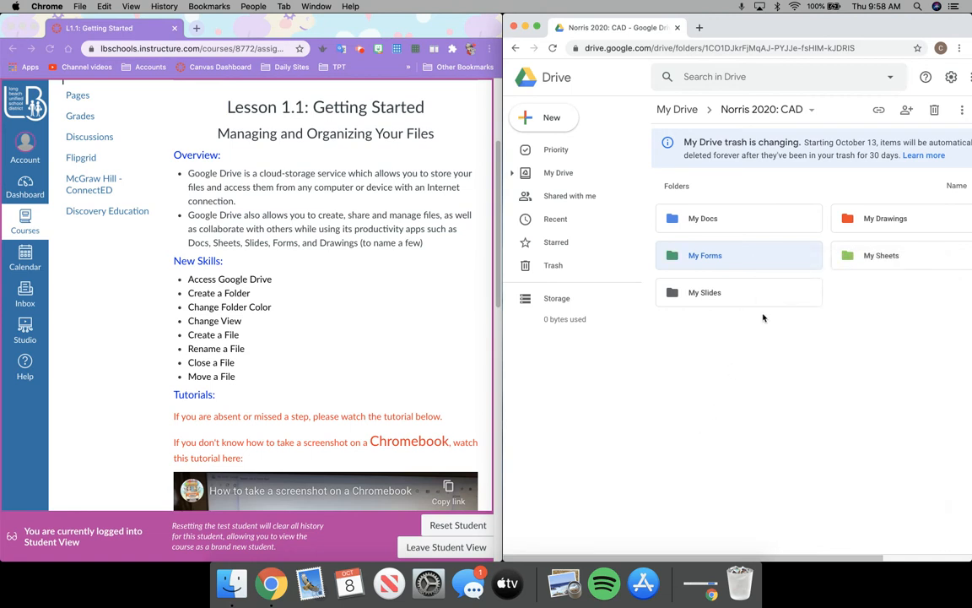
{"action": "right_click", "coordinate": [750, 292]}
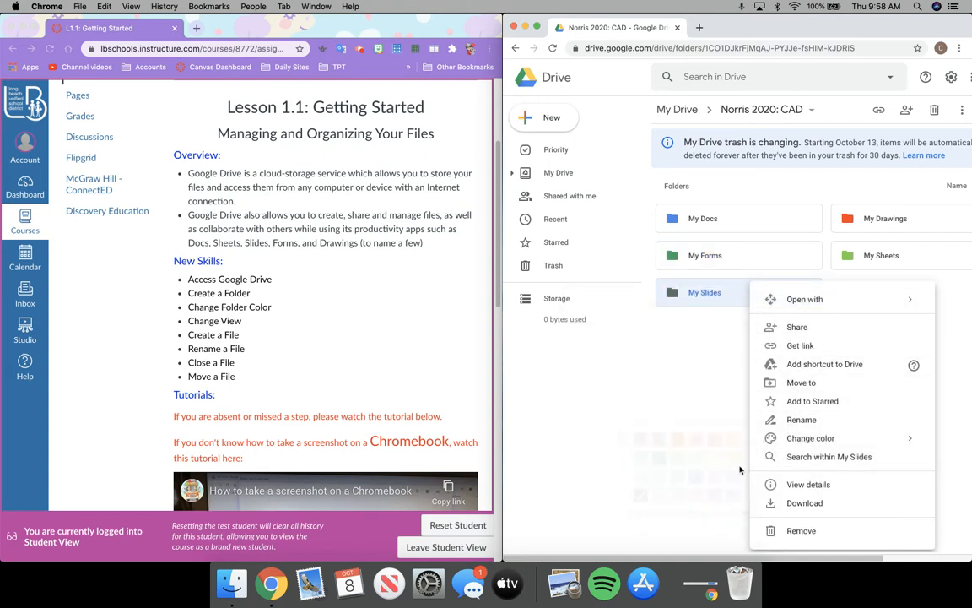
Color the My Slides folder Macaroni yellow, then start widening the Drive window
{"action": "mouse_move", "coordinate": [758, 438]}
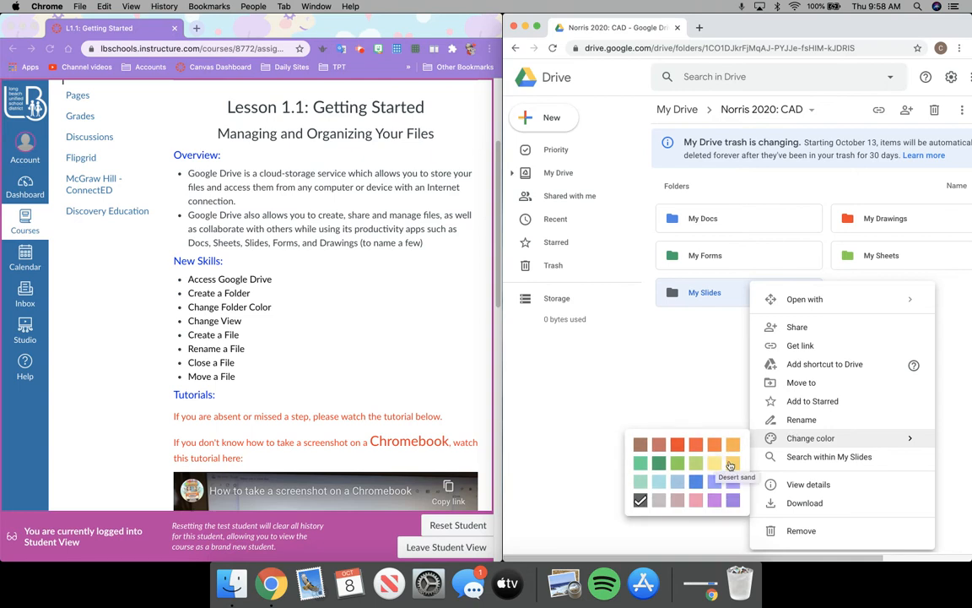
{"action": "left_click", "coordinate": [734, 465]}
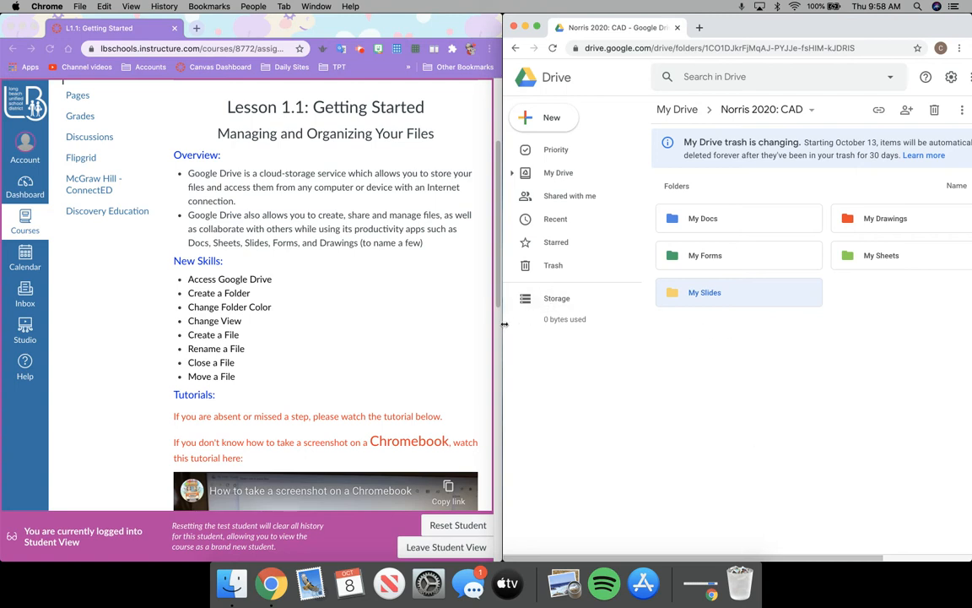
{"action": "left_click_drag", "start_coordinate": [504, 324], "coordinate": [434, 321]}
Widen and shift the Drive window left over Canvas, then switch to list view
{"action": "left_click_drag", "start_coordinate": [777, 26], "coordinate": [784, 18]}
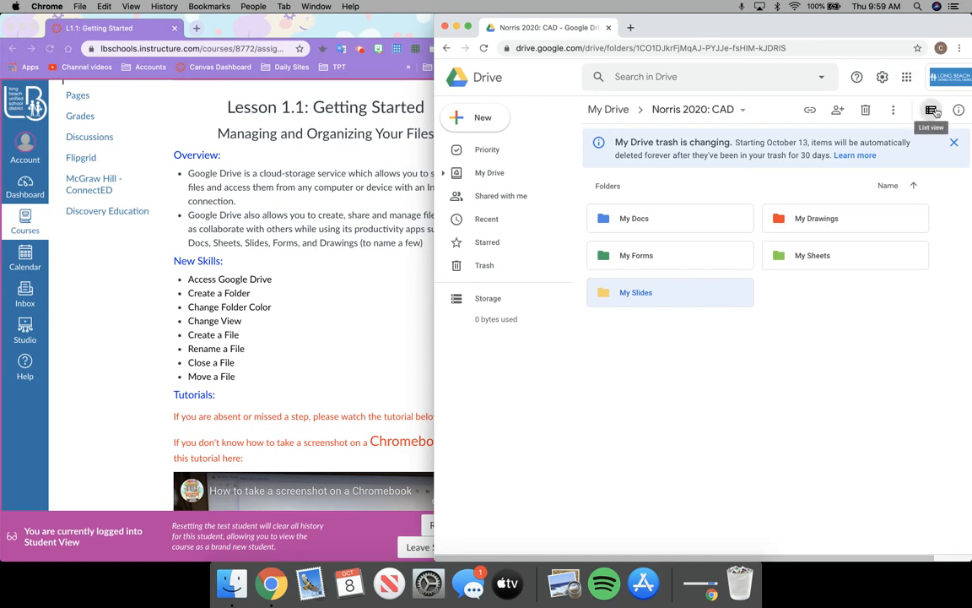
{"action": "left_click", "coordinate": [932, 110]}
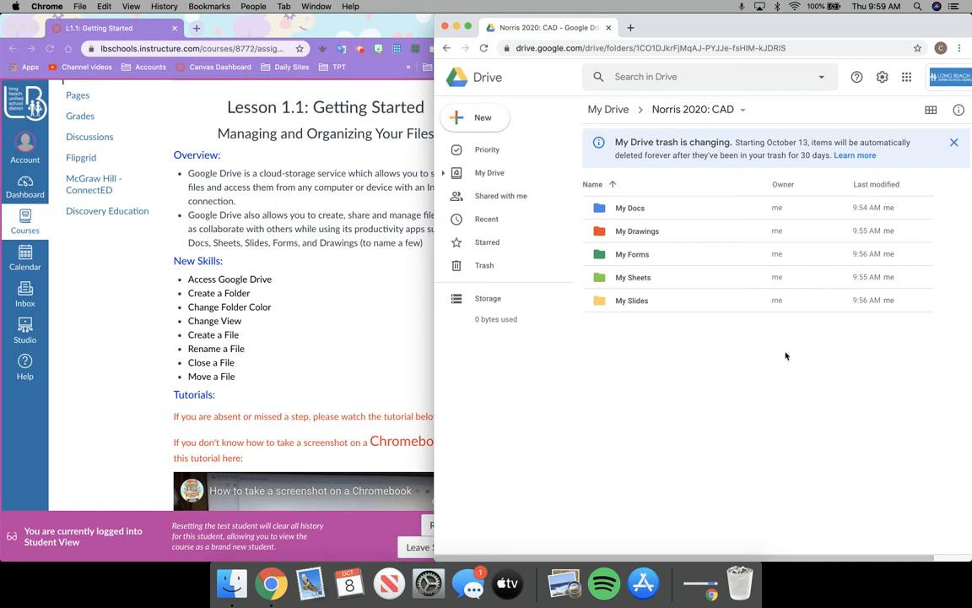
Dismiss the trash notice and create a new blank Google Docs document in the course folder
{"action": "left_click", "coordinate": [954, 143]}
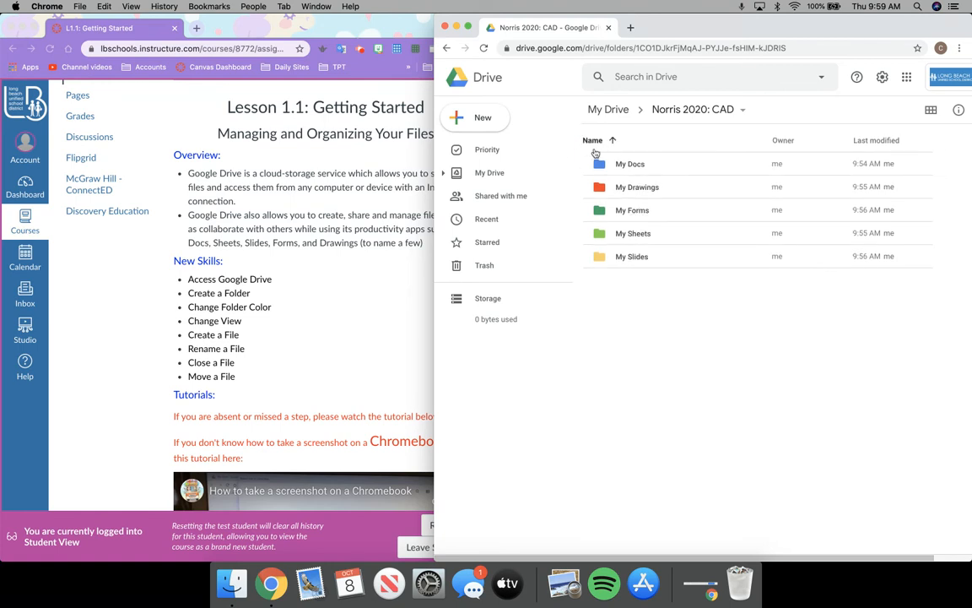
{"action": "left_click", "coordinate": [476, 120]}
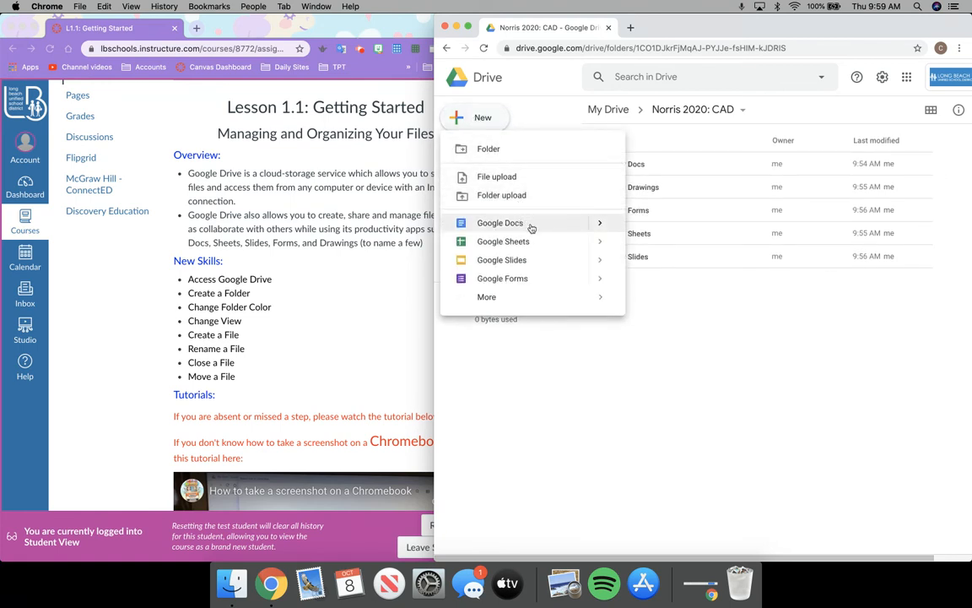
{"action": "left_click", "coordinate": [732, 112]}
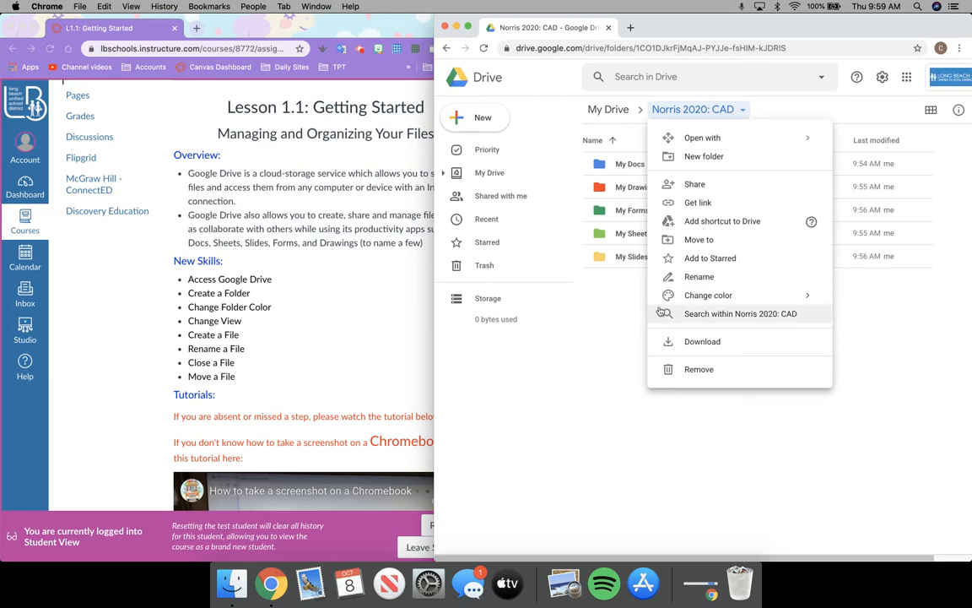
{"action": "left_click", "coordinate": [610, 311]}
{"action": "right_click", "coordinate": [611, 312]}
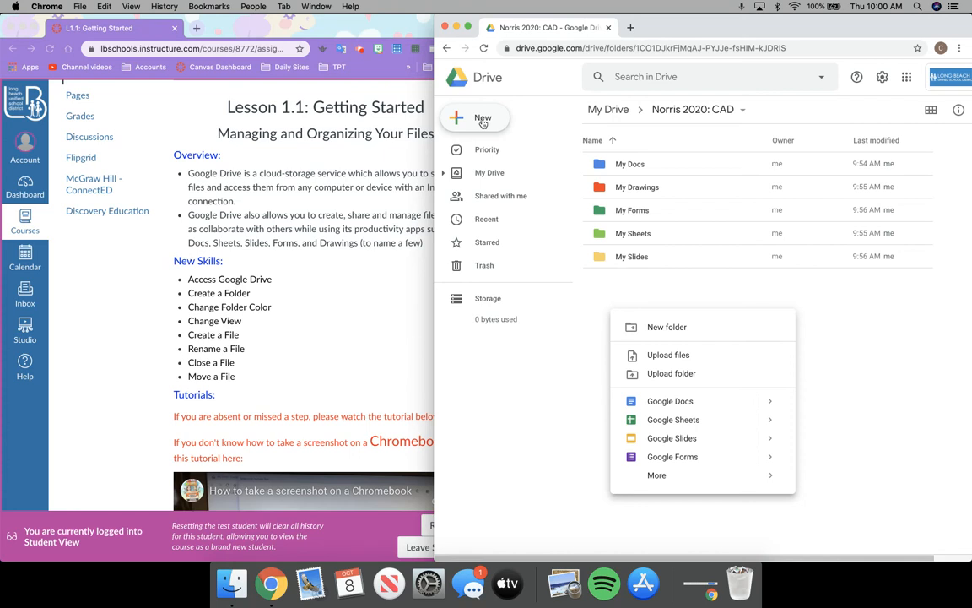
{"action": "left_click", "coordinate": [482, 119]}
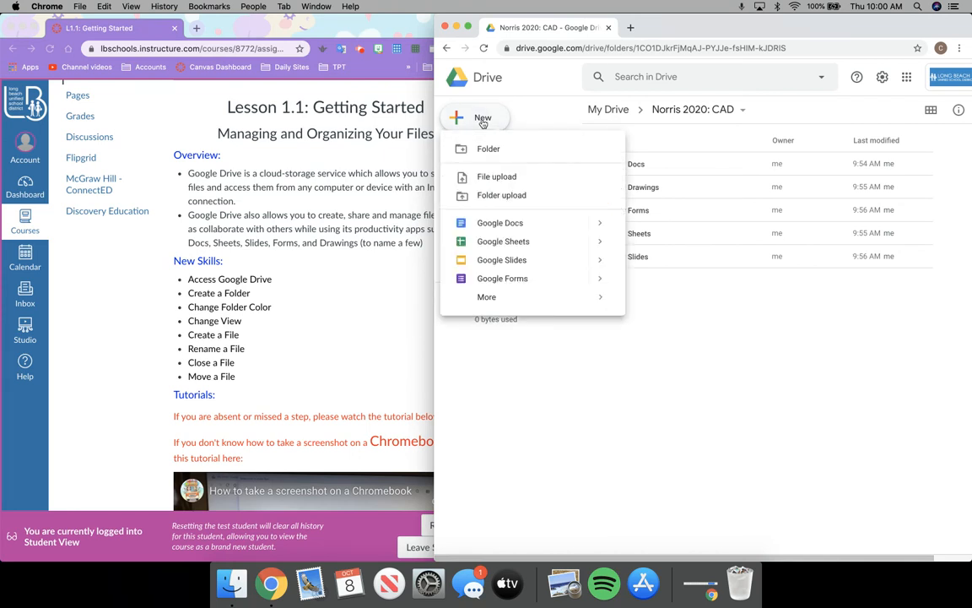
{"action": "right_click", "coordinate": [711, 287]}
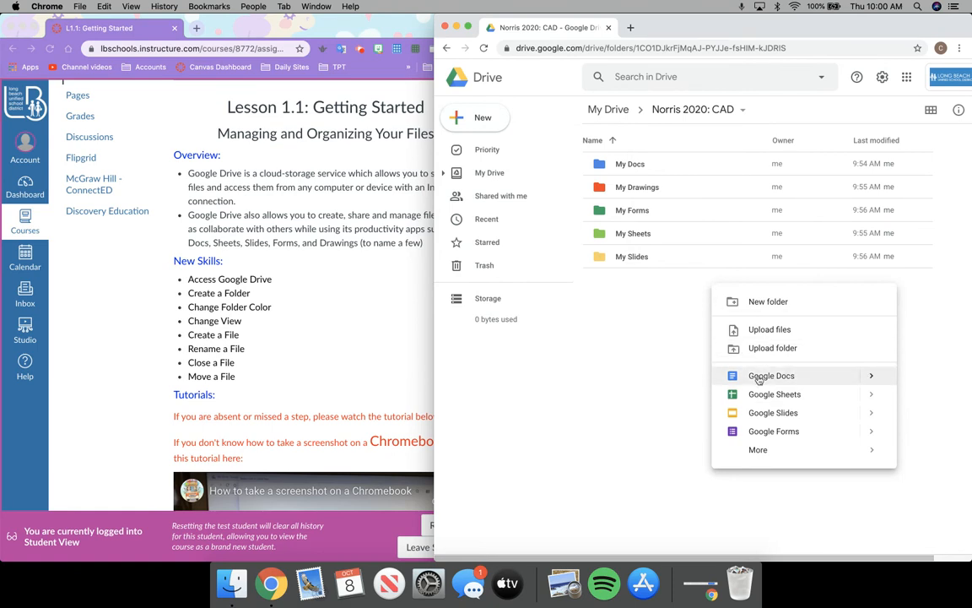
{"action": "left_click", "coordinate": [759, 377]}
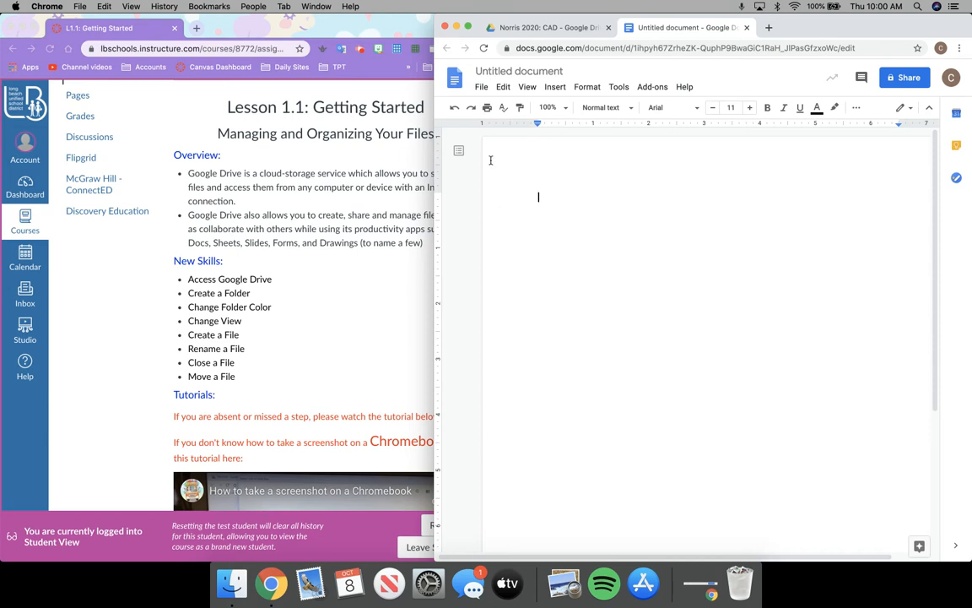
Retitle the Untitled document to the student's name followed by ': Lesson 1.1'
{"action": "left_click", "coordinate": [517, 72]}
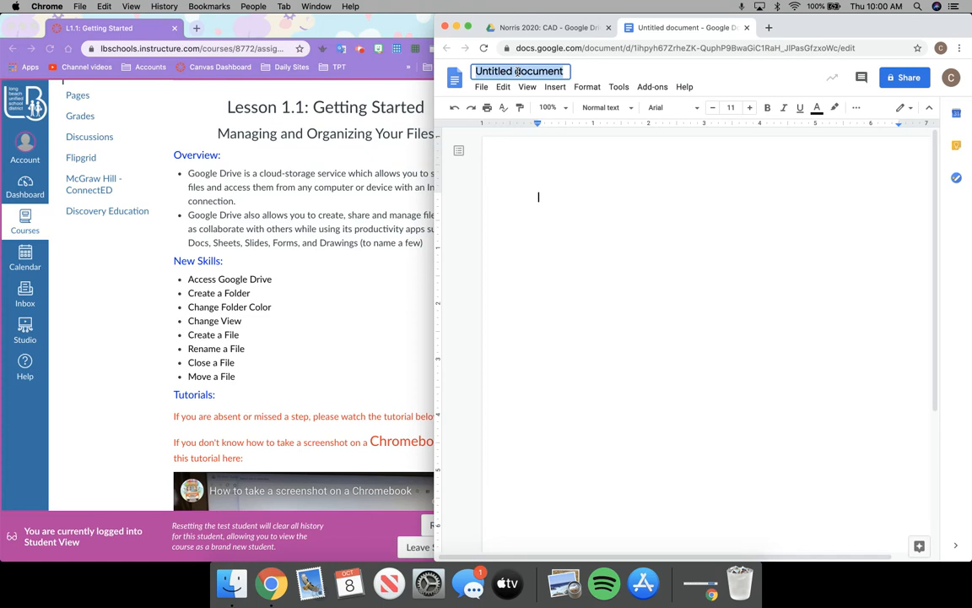
{"action": "type", "text": "No"}
{"action": "key", "text": "BackSpace"}
{"action": "key", "text": "BackSpace"}
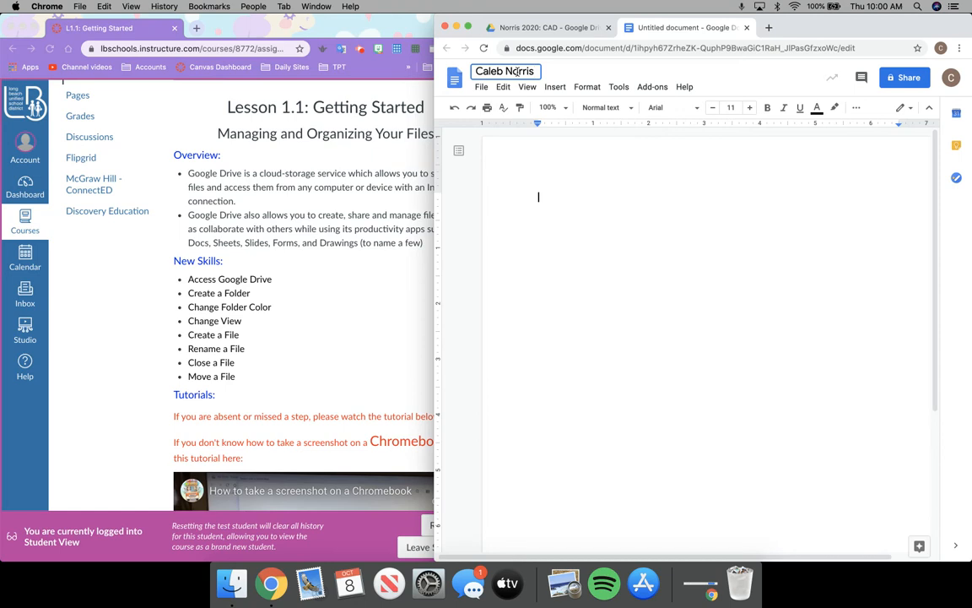
{"action": "type", "text": ": Lesson 1.1"}
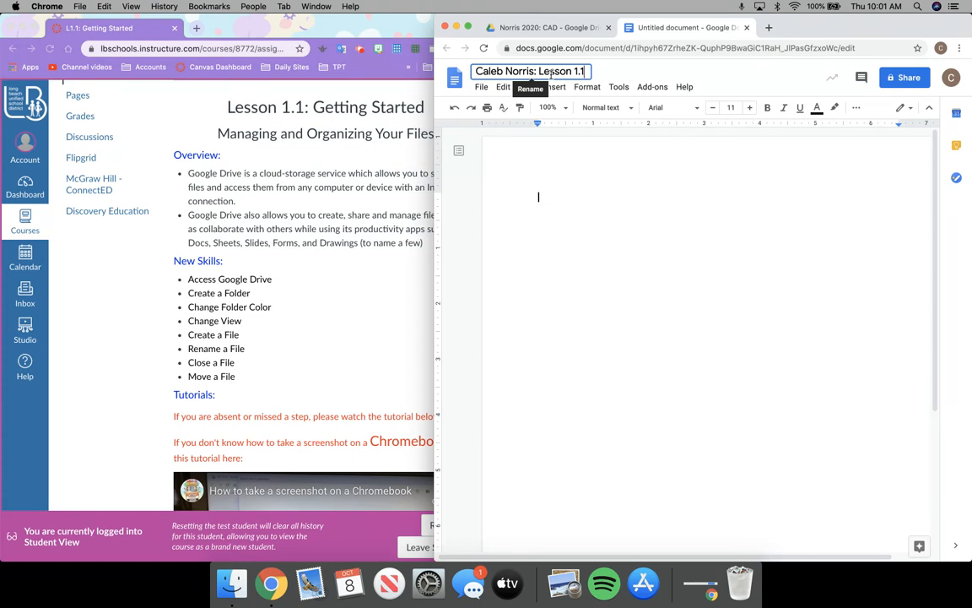
{"action": "key", "text": "Return"}
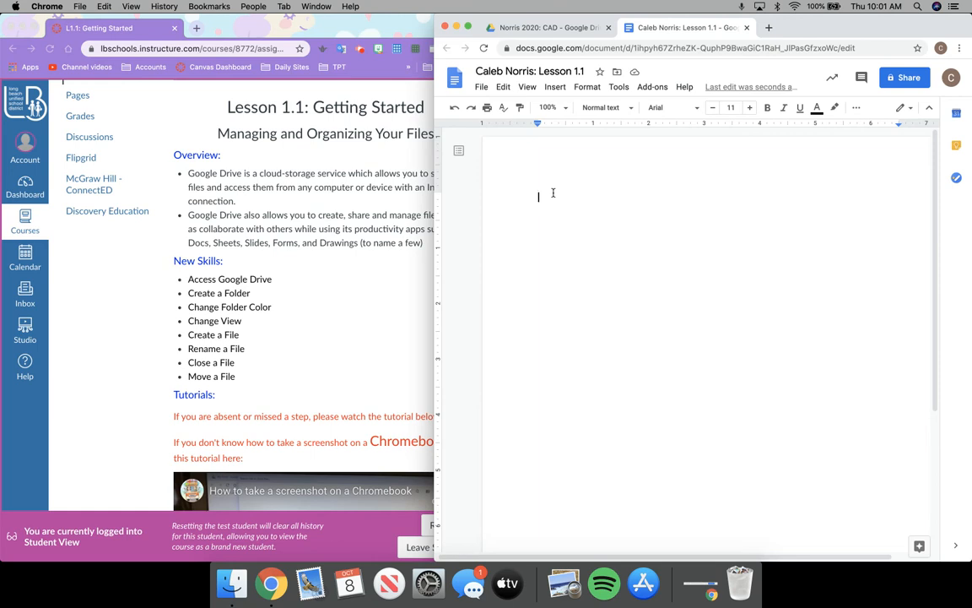
Type the heading 'Getting Started with Google Drive', start a new line, and close the document
{"action": "type", "text": "Getting Started with Google Drive"}
{"action": "key", "text": "Return"}
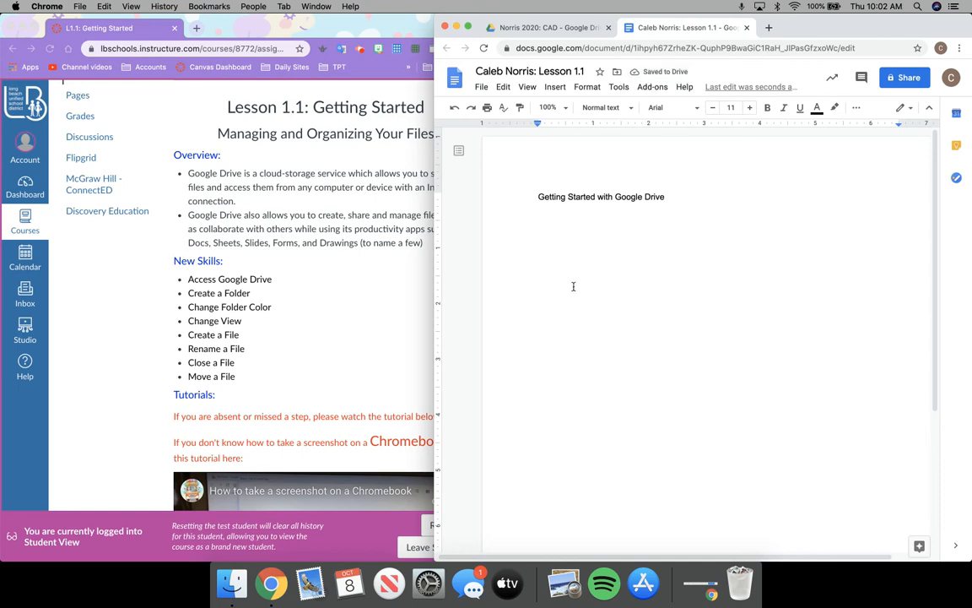
{"action": "left_click", "coordinate": [563, 222]}
{"action": "left_click", "coordinate": [746, 29]}
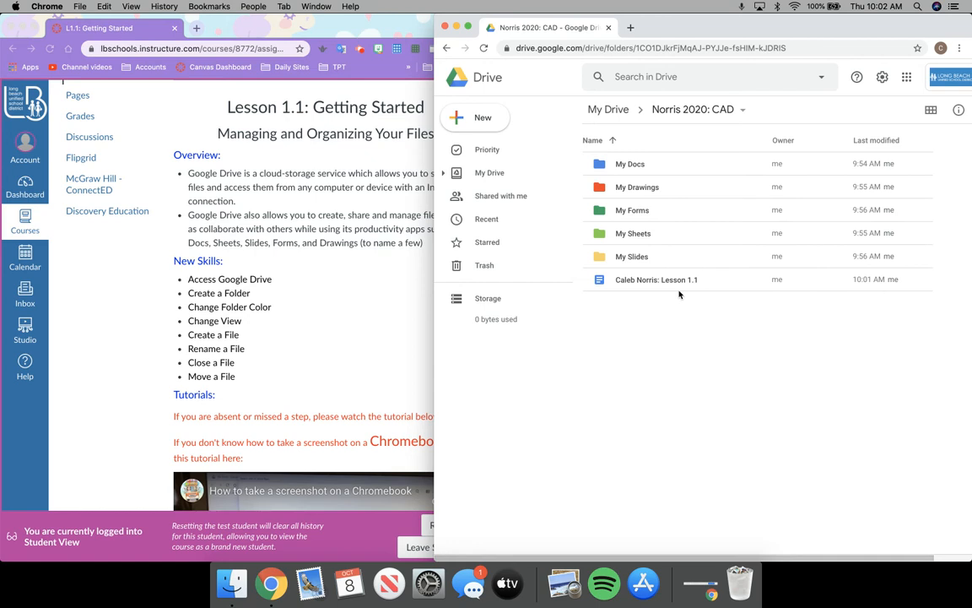
Drag the Lesson 1.1 document out of the course folder list and drop it onto My Docs
{"action": "right_click", "coordinate": [686, 282]}
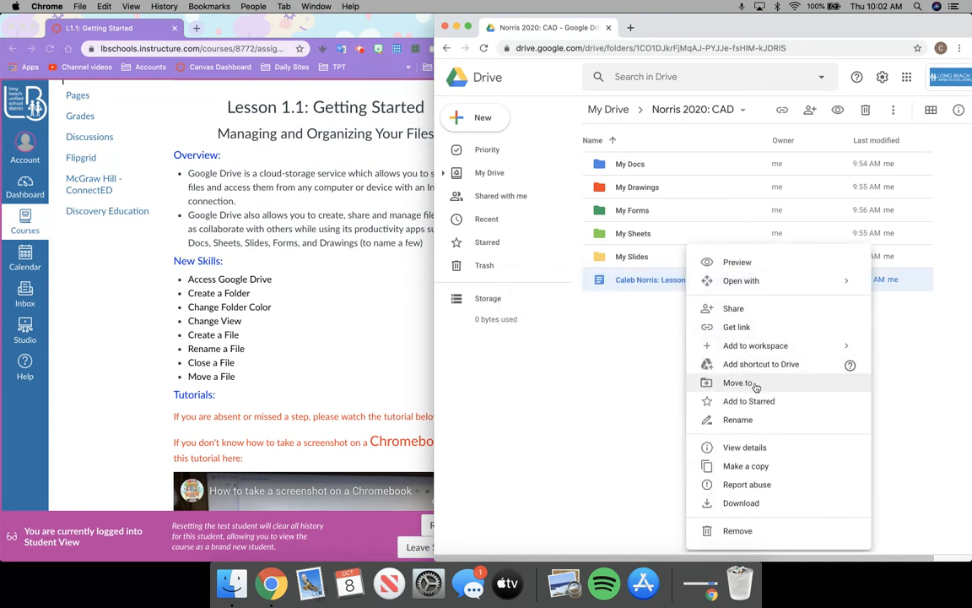
{"action": "left_click", "coordinate": [650, 388]}
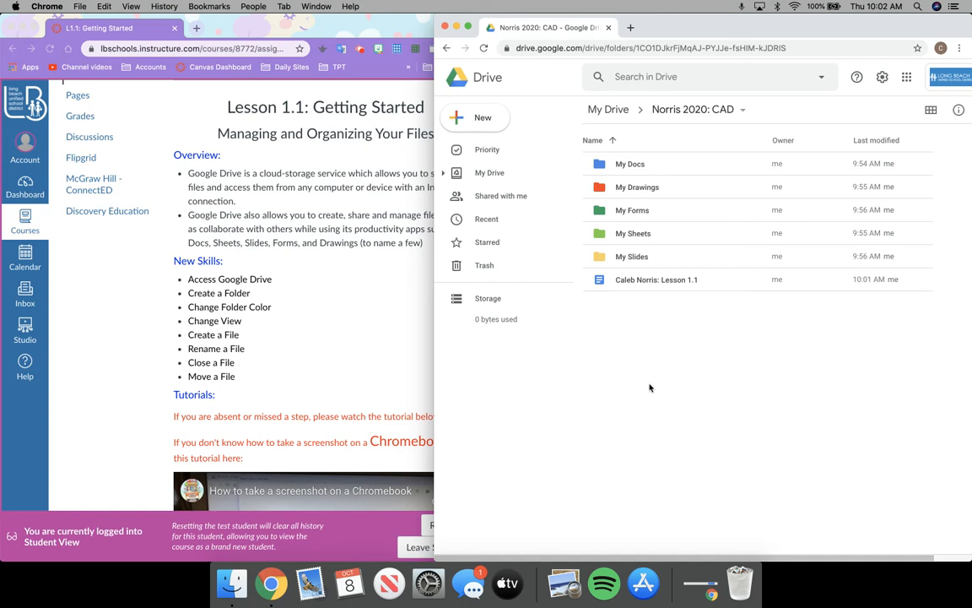
{"action": "left_click", "coordinate": [599, 286]}
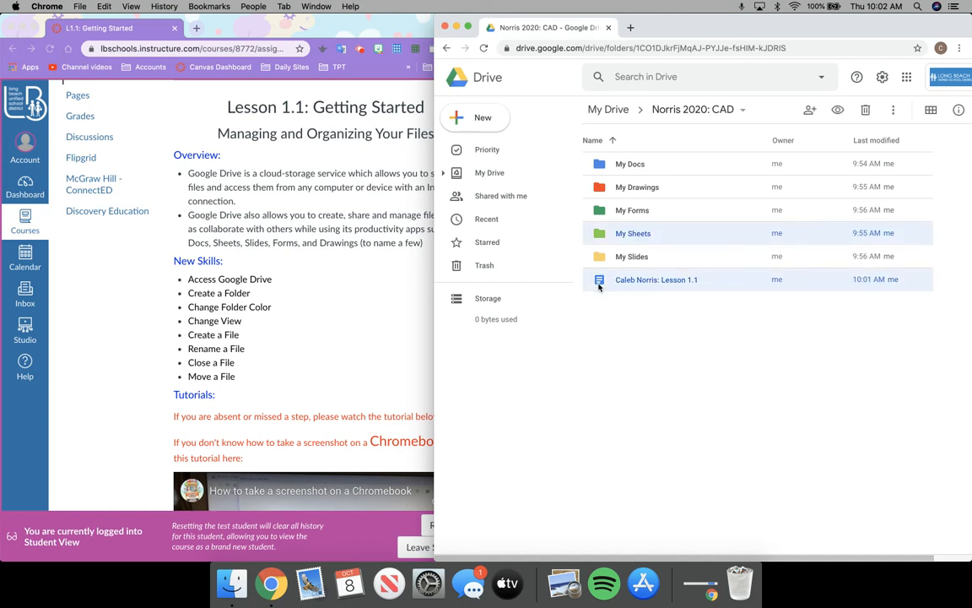
{"action": "left_click", "coordinate": [614, 334]}
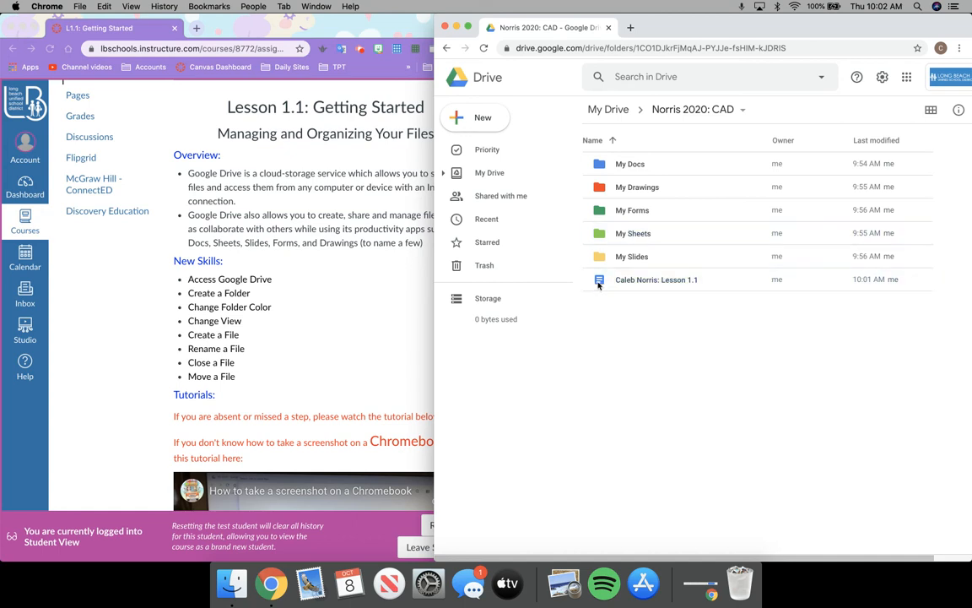
{"action": "left_click", "coordinate": [599, 284]}
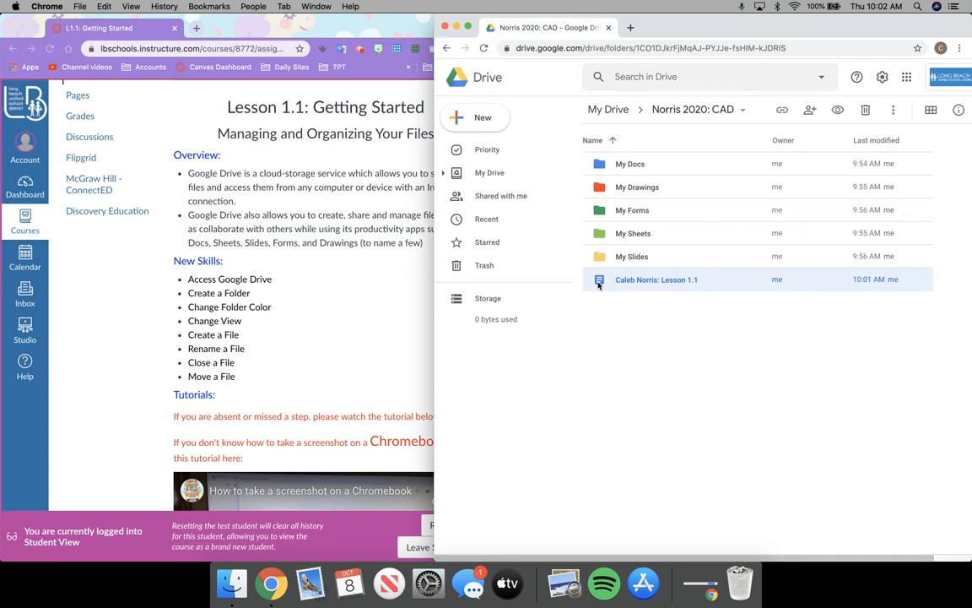
{"action": "left_click", "coordinate": [592, 362]}
{"action": "left_click_drag", "start_coordinate": [599, 289], "coordinate": [678, 154]}
{"action": "left_click", "coordinate": [677, 282]}
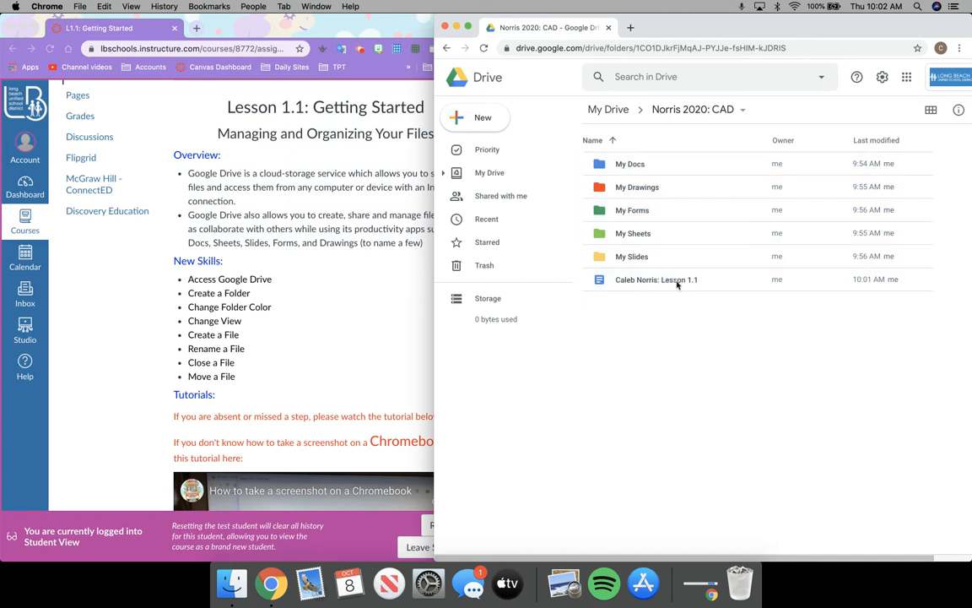
{"action": "left_click_drag", "start_coordinate": [679, 279], "coordinate": [682, 324]}
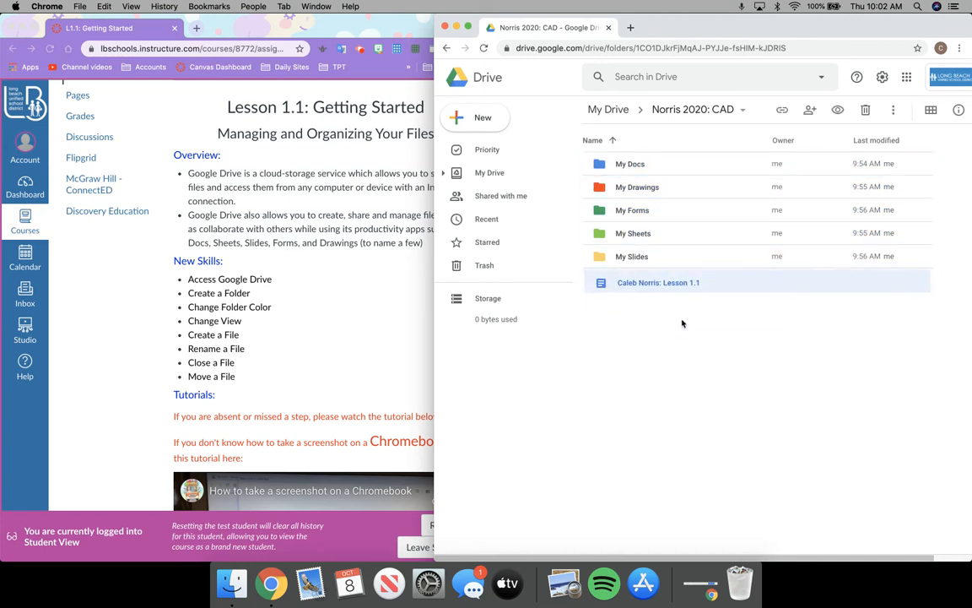
{"action": "left_click_drag", "start_coordinate": [720, 281], "coordinate": [725, 163]}
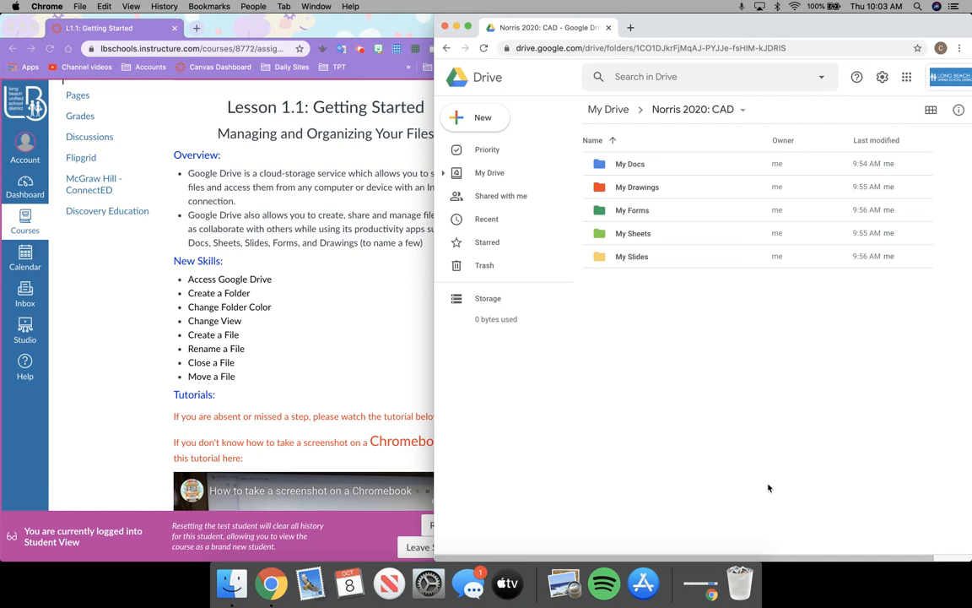
Capture a region screenshot of the Drive course folder showing its five colour-coded subfolders
{"action": "left_click", "coordinate": [769, 488]}
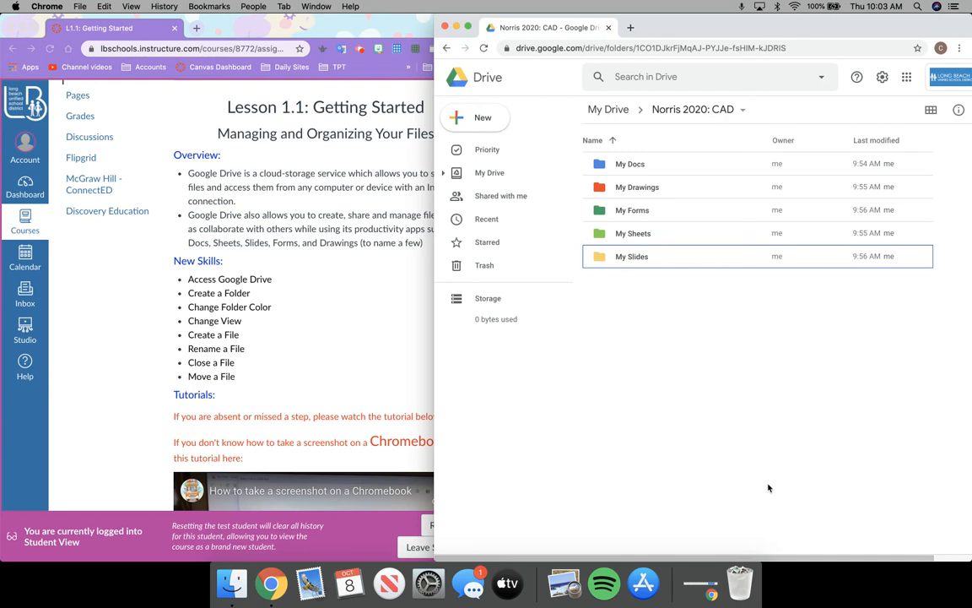
{"action": "key", "text": "super+shift+4"}
{"action": "mouse_move", "coordinate": [432, 14]}
{"action": "left_mouse_down"}
{"action": "mouse_move", "coordinate": [540, 204]}
{"action": "mouse_move", "coordinate": [848, 397]}
{"action": "mouse_move", "coordinate": [865, 419]}
{"action": "mouse_move", "coordinate": [865, 355]}
{"action": "mouse_move", "coordinate": [969, 376]}
{"action": "mouse_move", "coordinate": [969, 345]}
{"action": "left_mouse_up"}
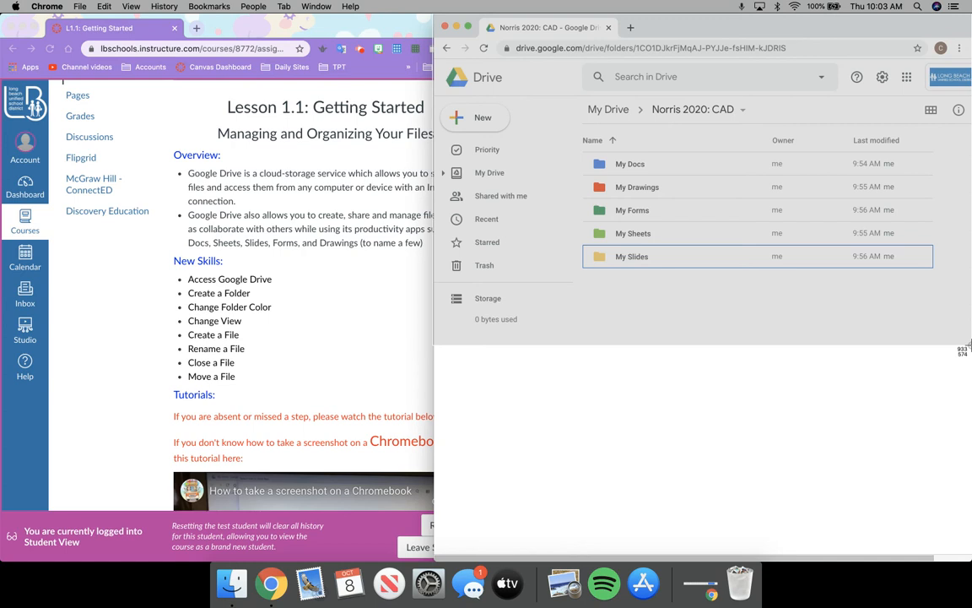
{"action": "left_click_drag", "start_coordinate": [969, 346], "coordinate": [969, 347]}
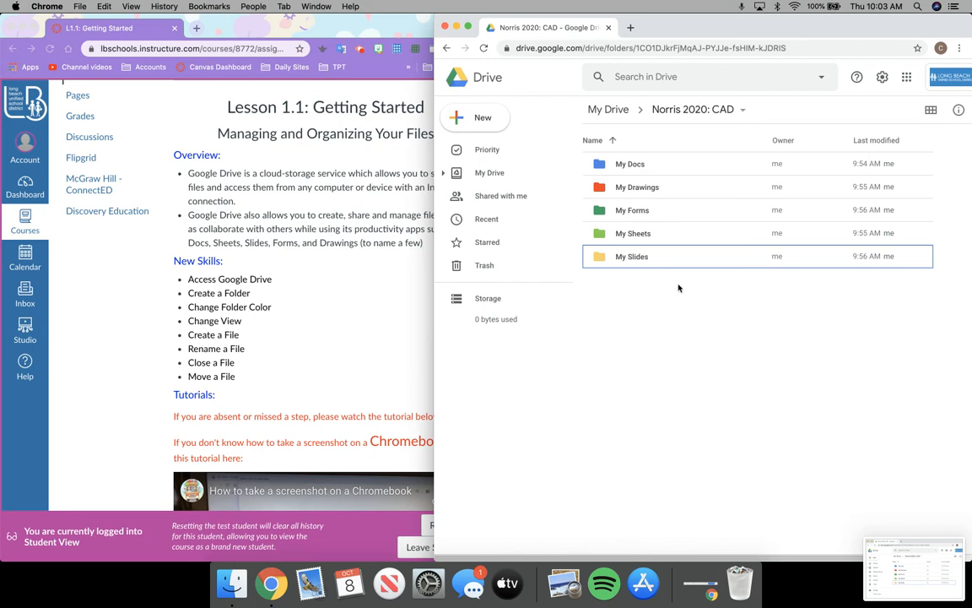
{"action": "left_click", "coordinate": [639, 166]}
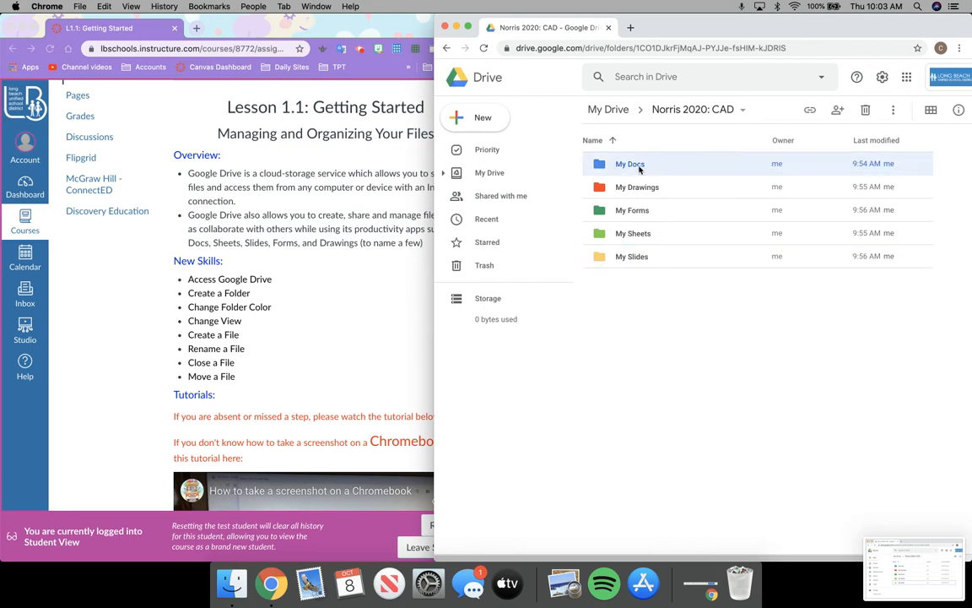
Open My Docs and screenshot the Drive window showing the Lesson 1.1 document inside
{"action": "double_click", "coordinate": [639, 168]}
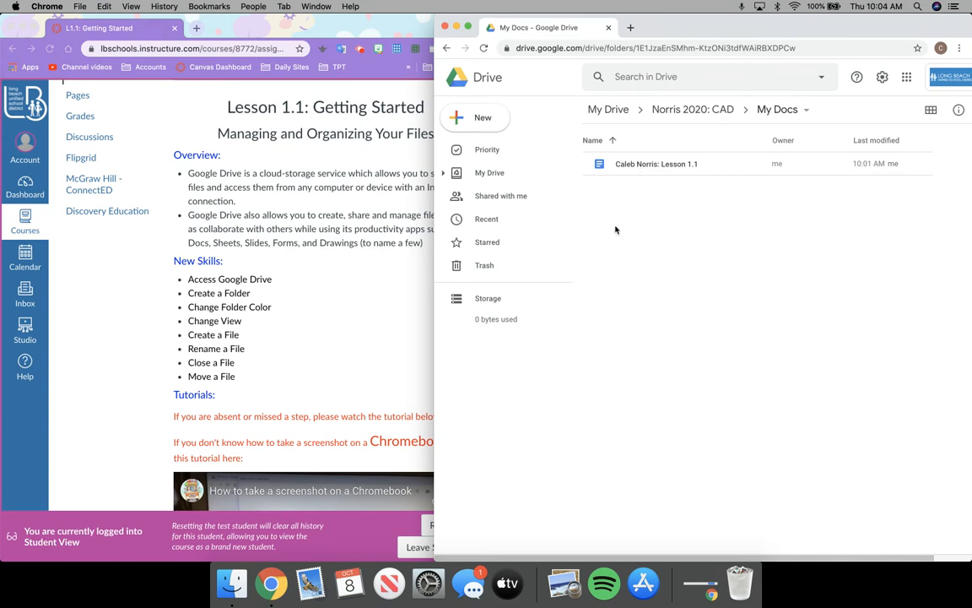
{"action": "key", "text": "super+shift+4"}
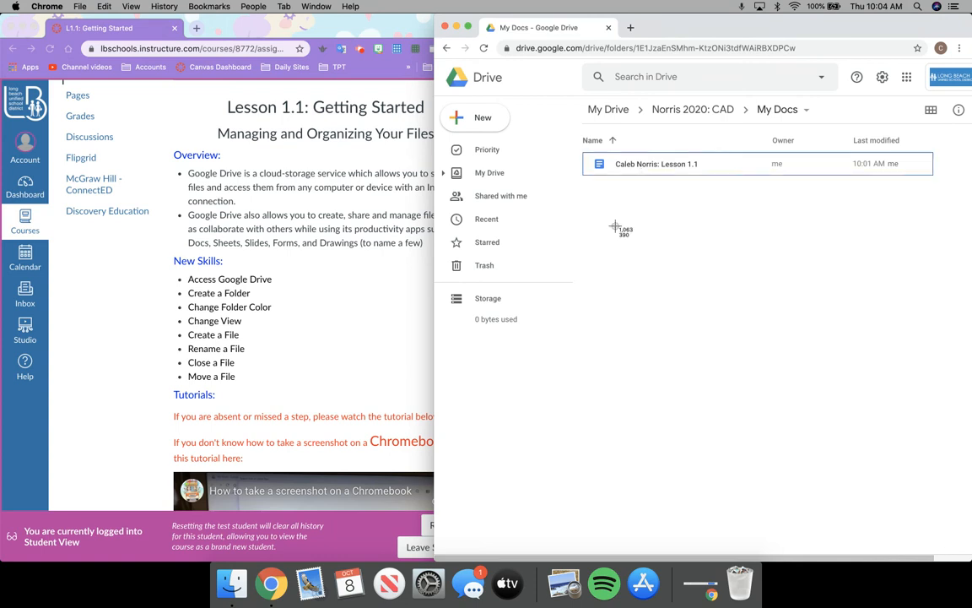
{"action": "left_click_drag", "start_coordinate": [436, 16], "coordinate": [969, 378]}
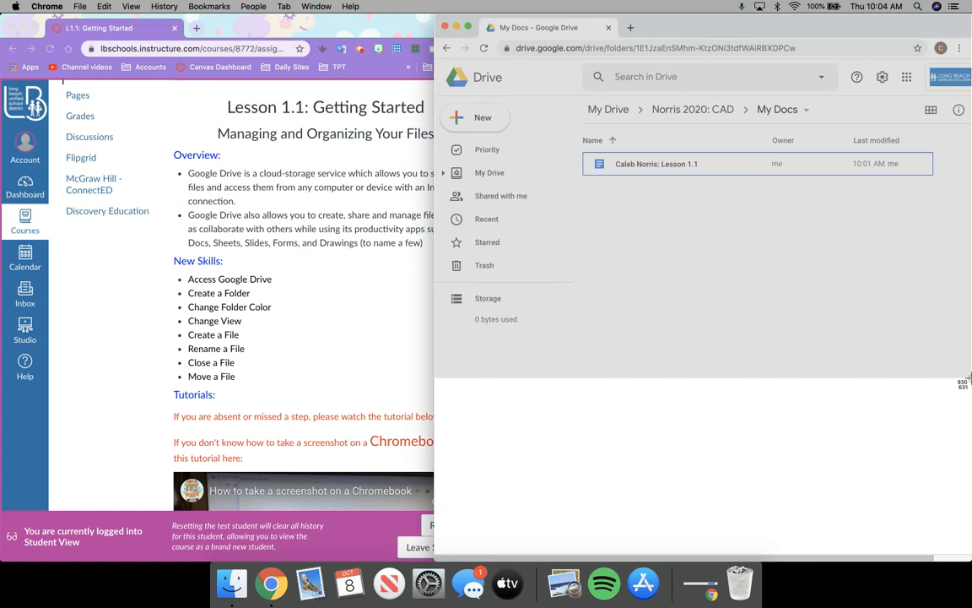
{"action": "left_click_drag", "start_coordinate": [969, 378], "coordinate": [969, 378]}
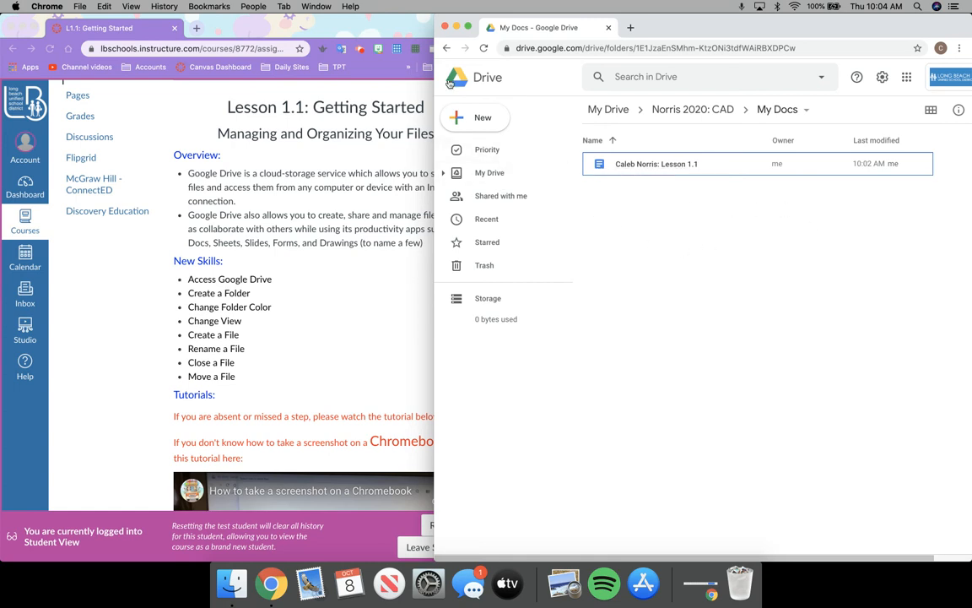
Close the Drive window and preview both desktop screenshots to check them
{"action": "left_click", "coordinate": [445, 27]}
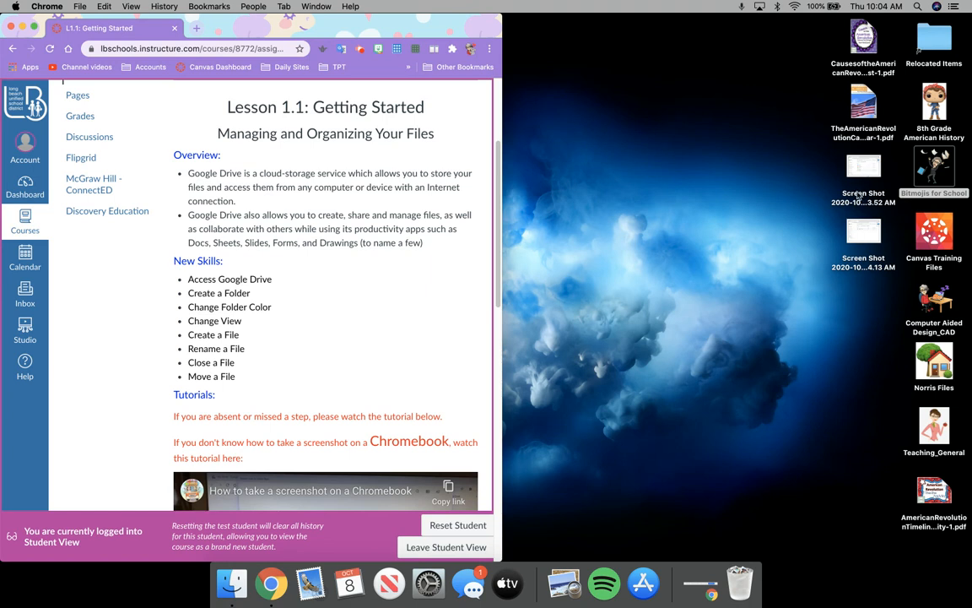
{"action": "double_click", "coordinate": [858, 195]}
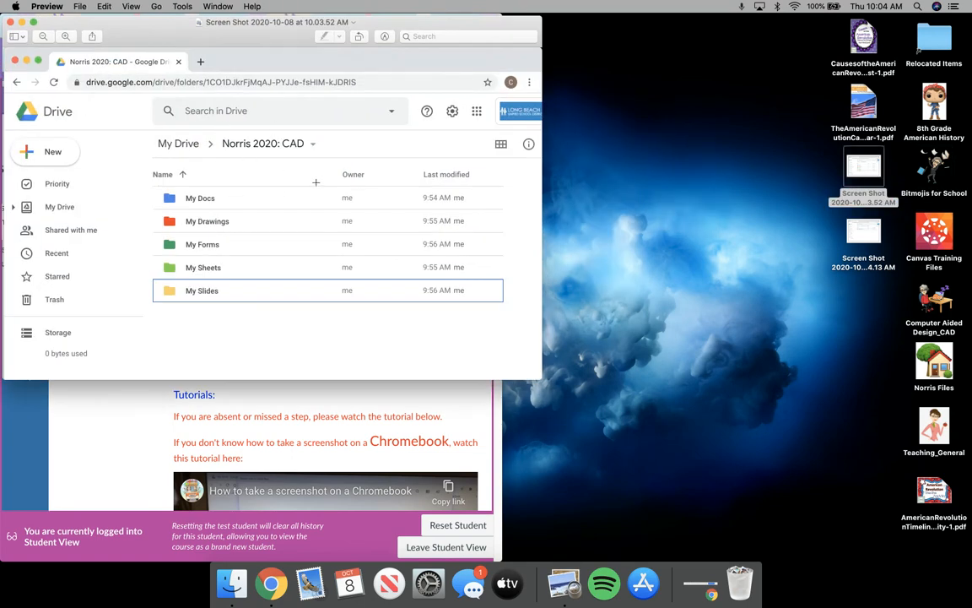
{"action": "left_click", "coordinate": [10, 21]}
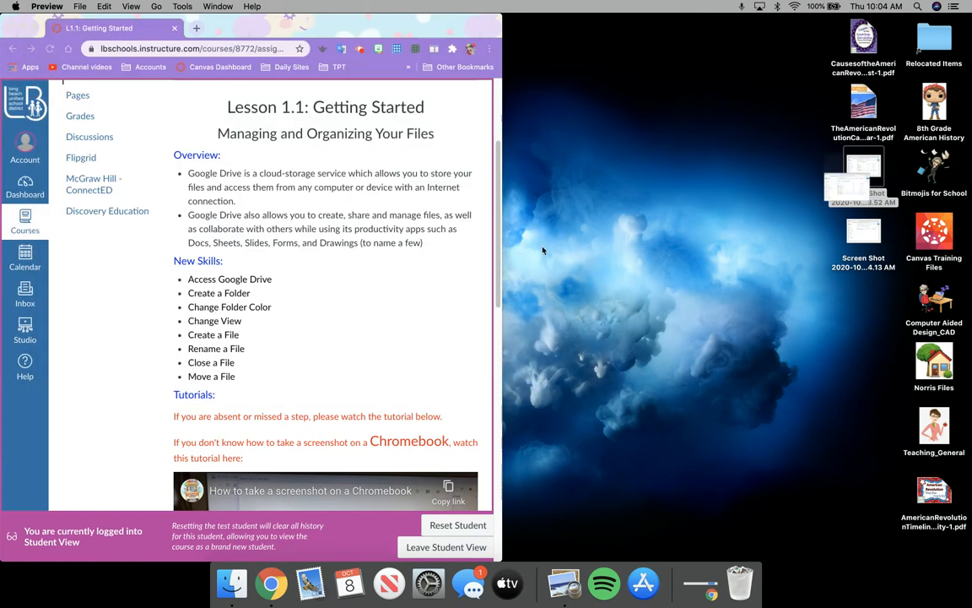
{"action": "double_click", "coordinate": [878, 247]}
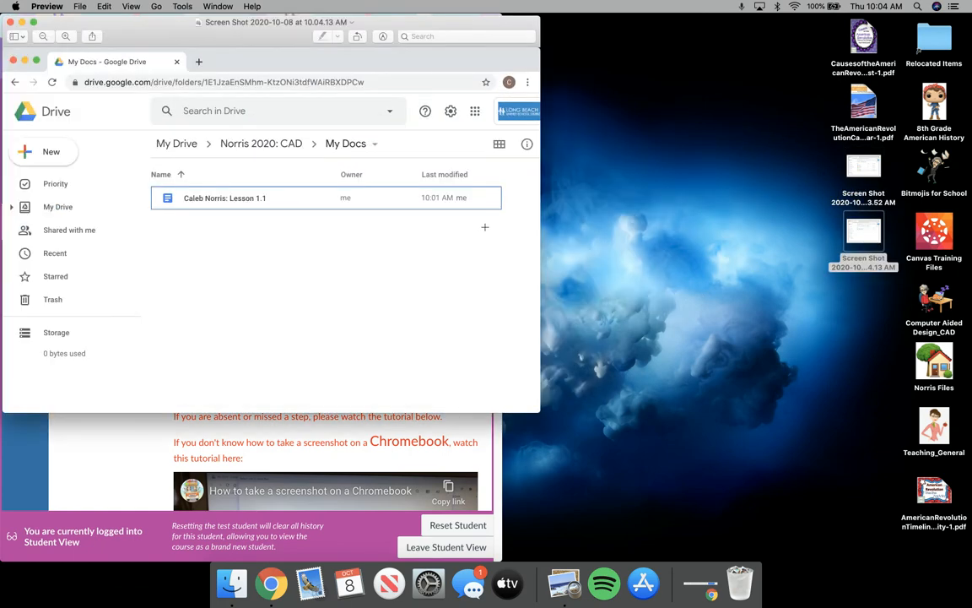
{"action": "left_click", "coordinate": [11, 21]}
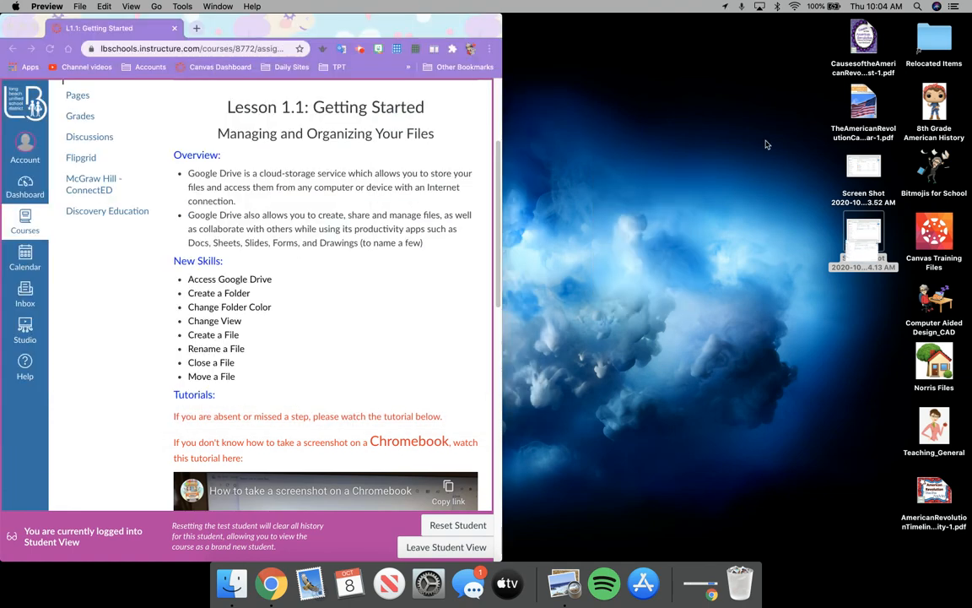
Rename the first screenshot to the student's name followed by 'L1.1A'
{"action": "right_click", "coordinate": [863, 203]}
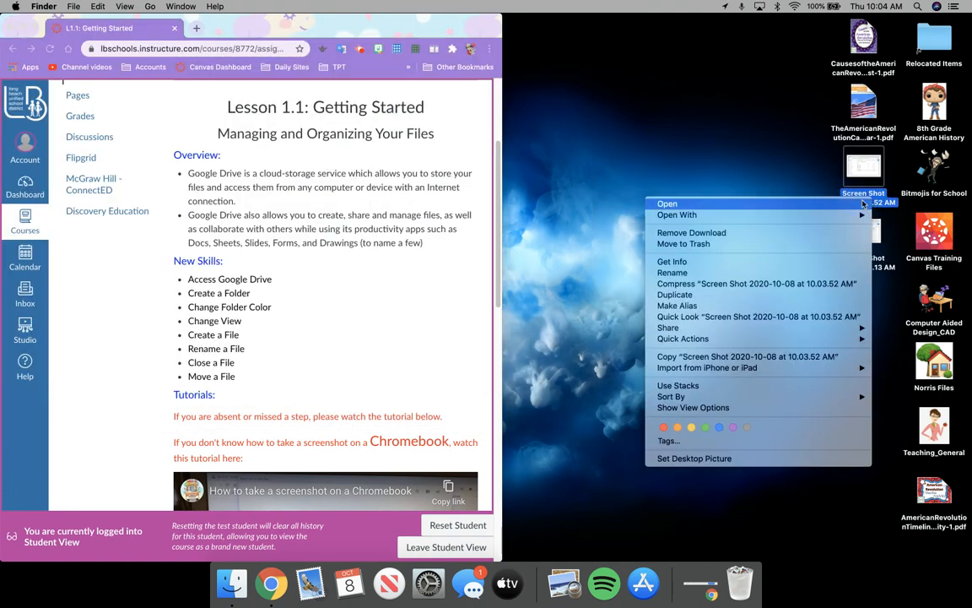
{"action": "left_click", "coordinate": [788, 272]}
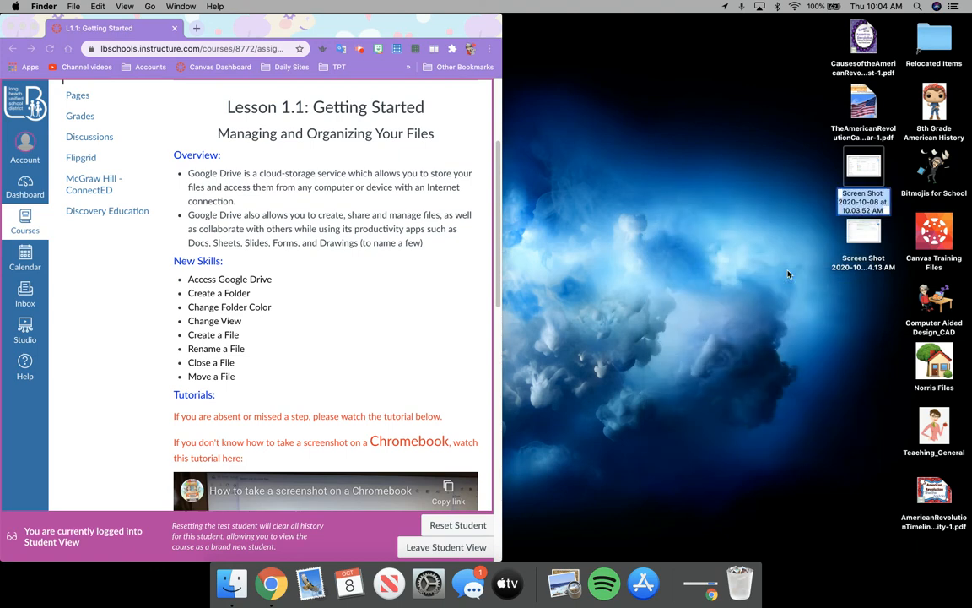
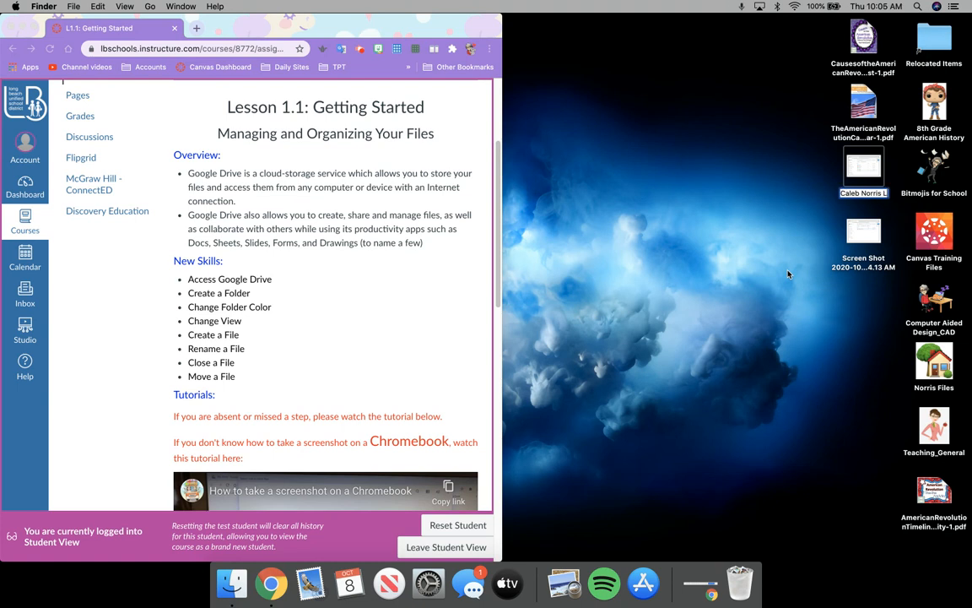
{"action": "type", "text": "1"}
{"action": "type", "text": ".1"}
{"action": "type", "text": "A"}
{"action": "key", "text": "Return"}
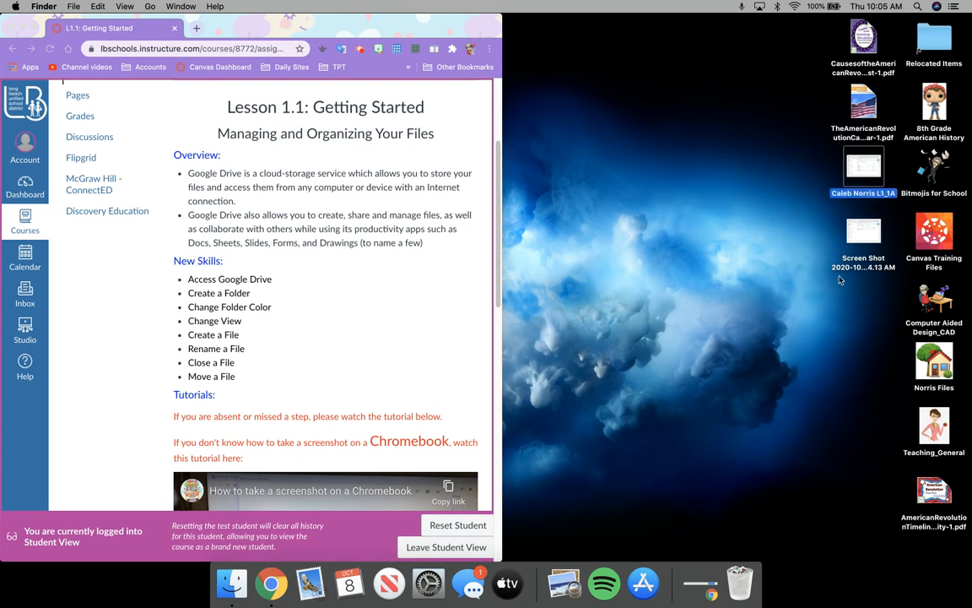
Rename the second screenshot to the student's name followed by 'L1.1B'
{"action": "right_click", "coordinate": [859, 267]}
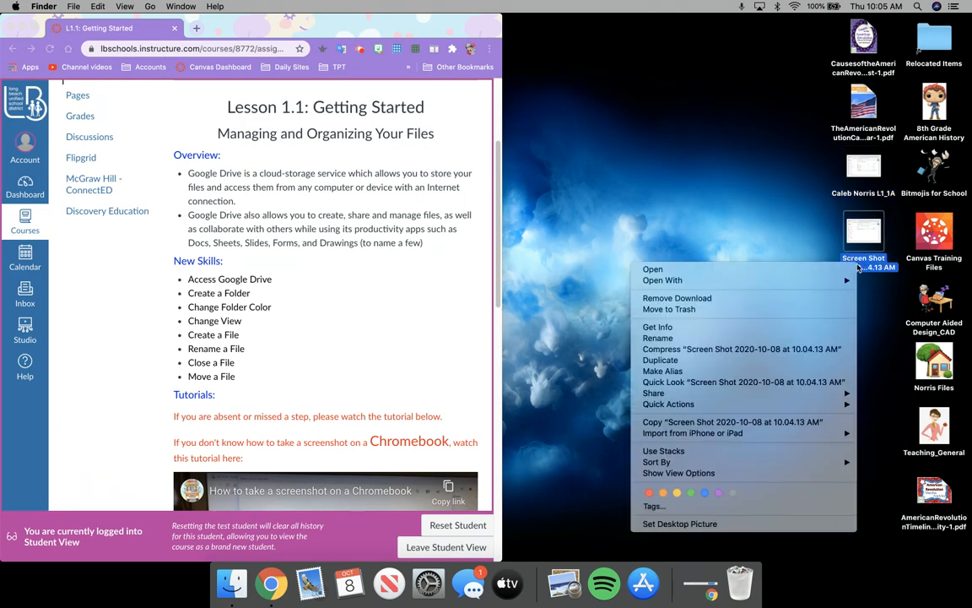
{"action": "left_click", "coordinate": [798, 338]}
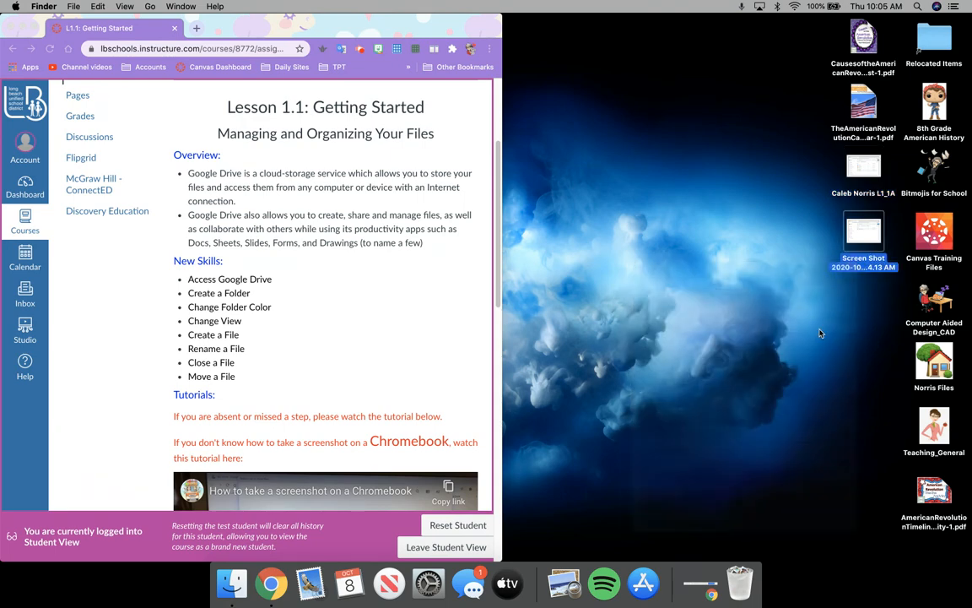
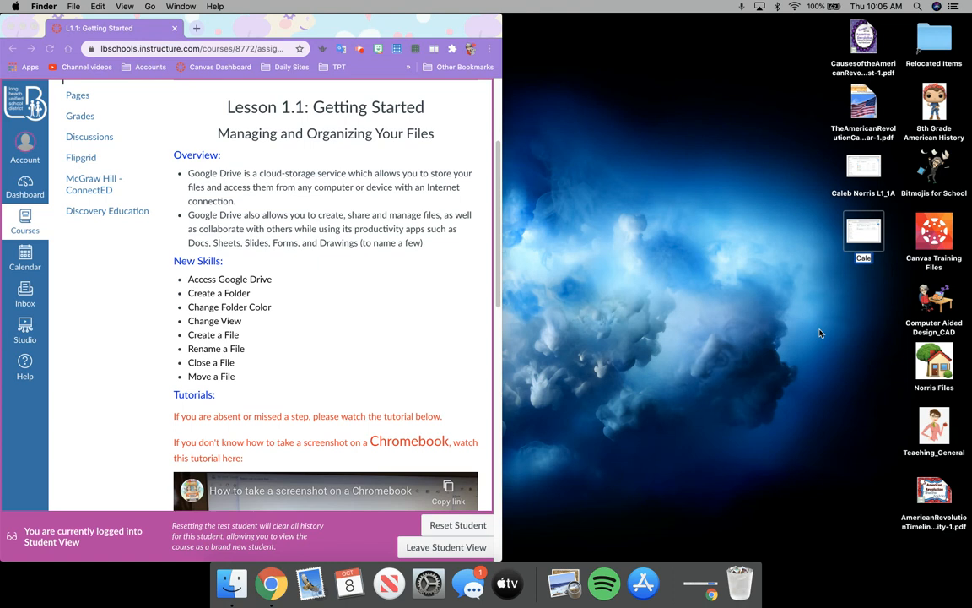
{"action": "type", "text": " L"}
{"action": "type", "text": "1."}
{"action": "type", "text": "1_1"}
{"action": "type", "text": "B"}
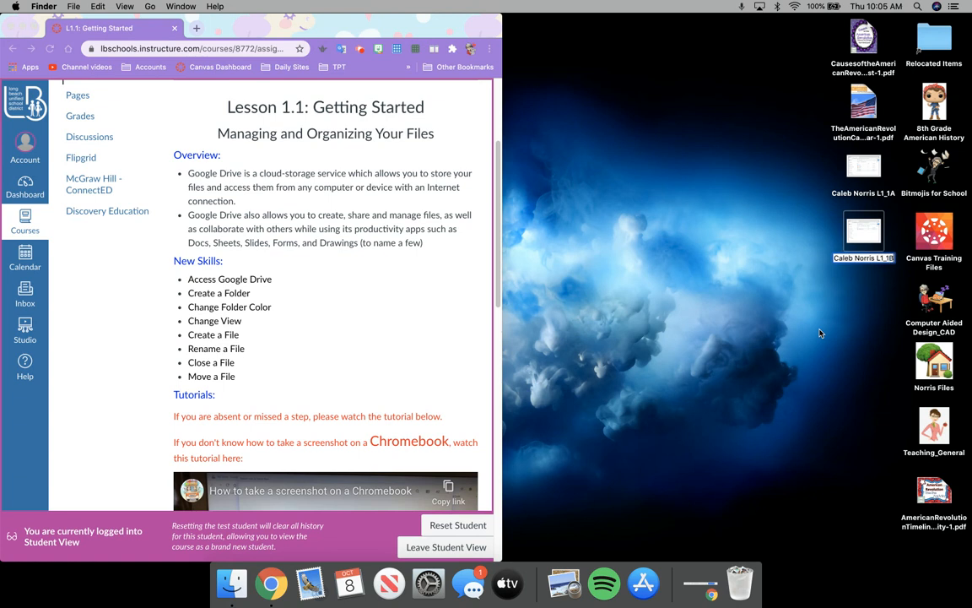
{"action": "key", "text": "Return"}
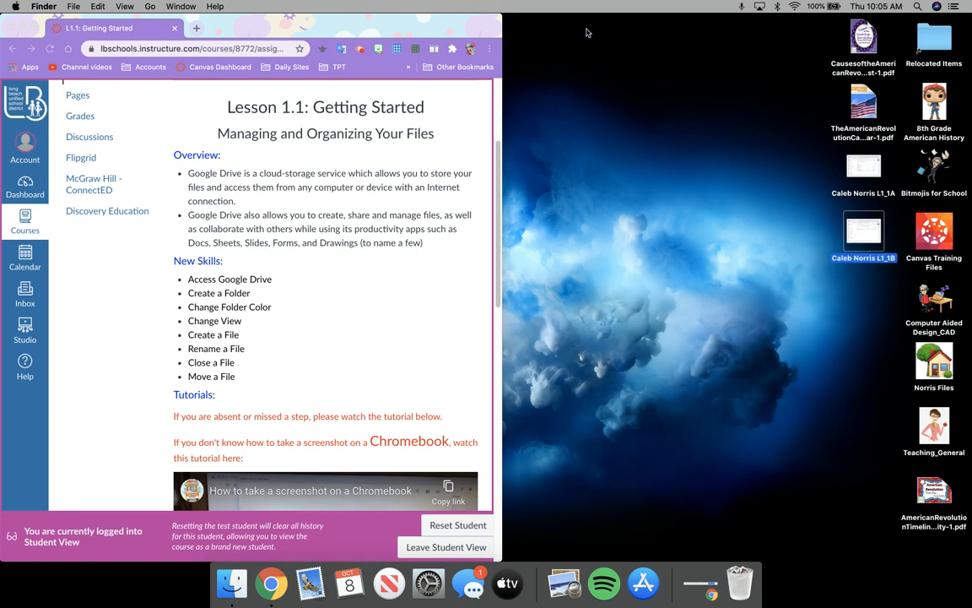
Widen the browser, open the submission form, and attach the L1_1A screenshot
{"action": "left_click_drag", "start_coordinate": [504, 20], "coordinate": [754, 21]}
{"action": "scroll", "coordinate": [598, 295], "scroll_direction": "down", "scroll_amount": 10}
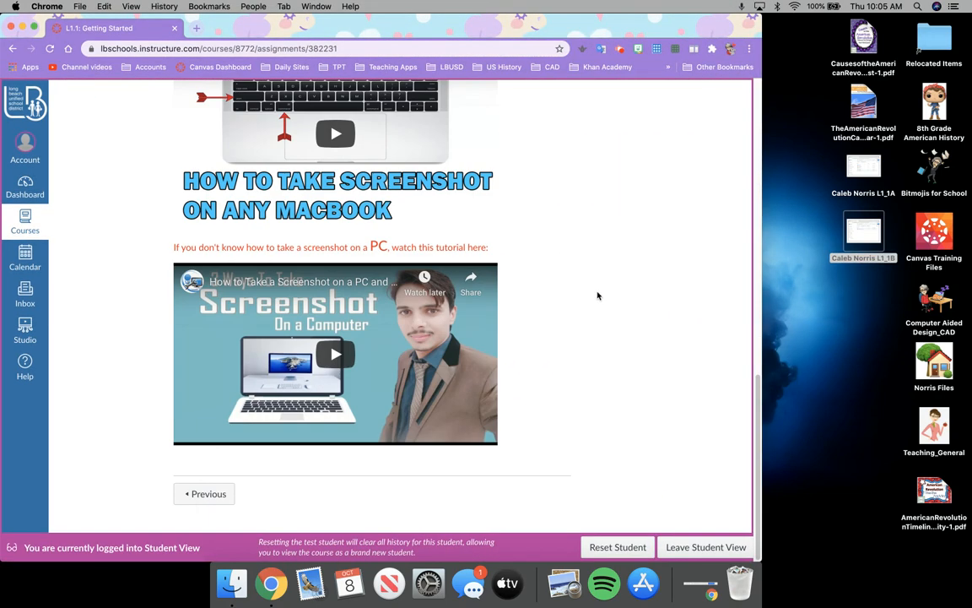
{"action": "scroll", "coordinate": [548, 419], "scroll_direction": "up", "scroll_amount": 10}
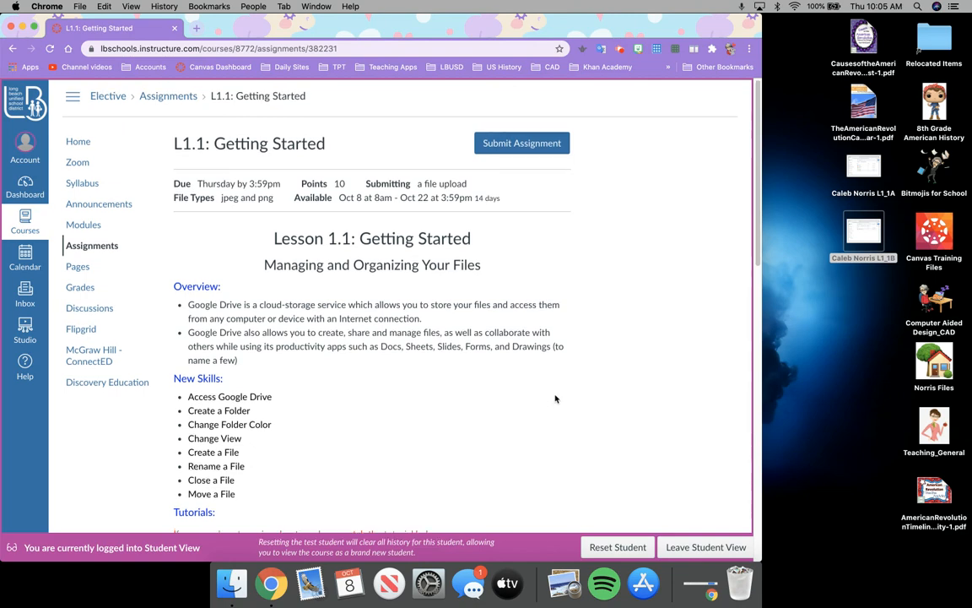
{"action": "left_click", "coordinate": [539, 142]}
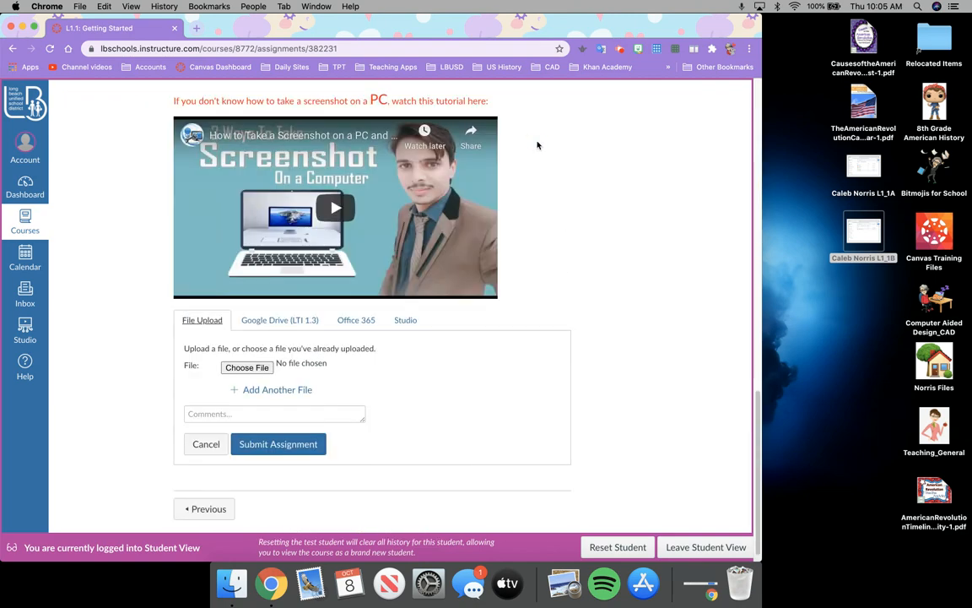
{"action": "left_click", "coordinate": [247, 369]}
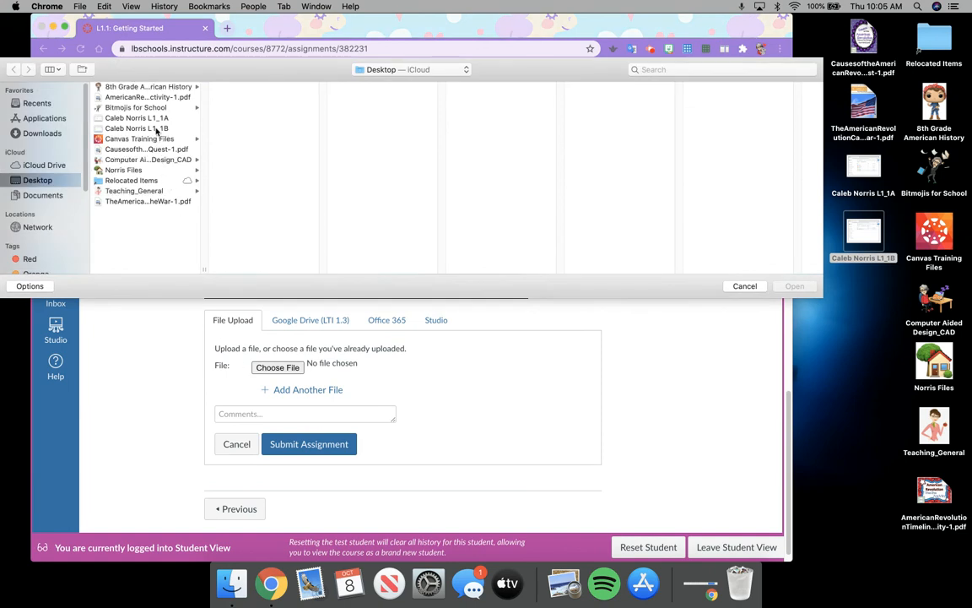
{"action": "left_click", "coordinate": [156, 118]}
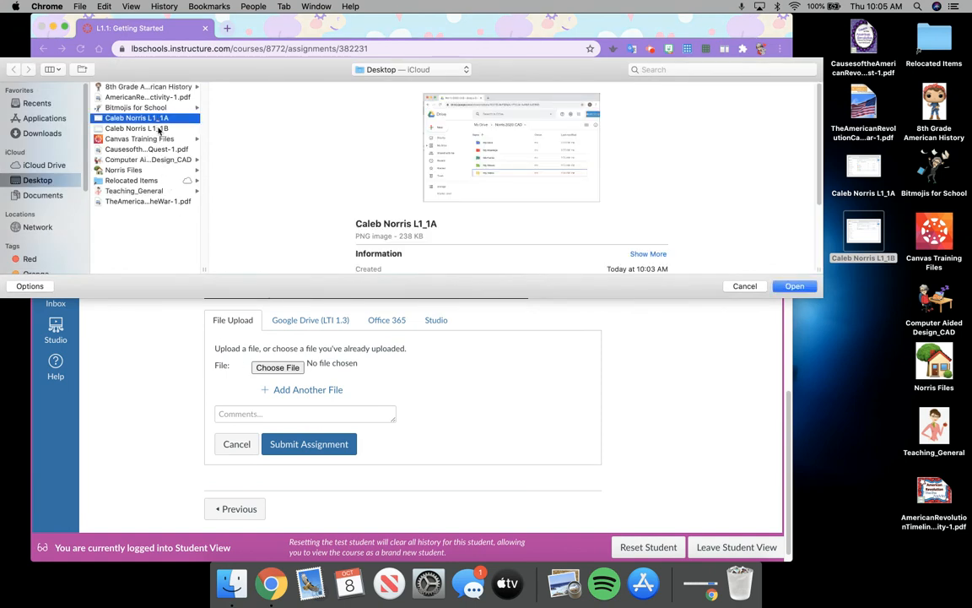
{"action": "left_click", "coordinate": [795, 287]}
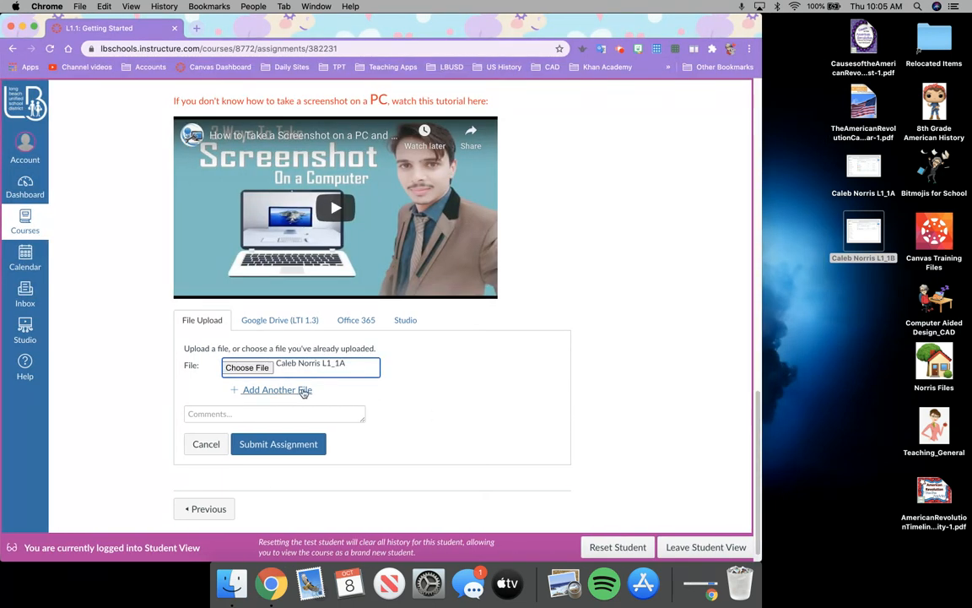
Attach the L1_1B screenshot in a second file slot and remove the empty third slot
{"action": "left_click", "coordinate": [303, 390]}
{"action": "left_click", "coordinate": [260, 371]}
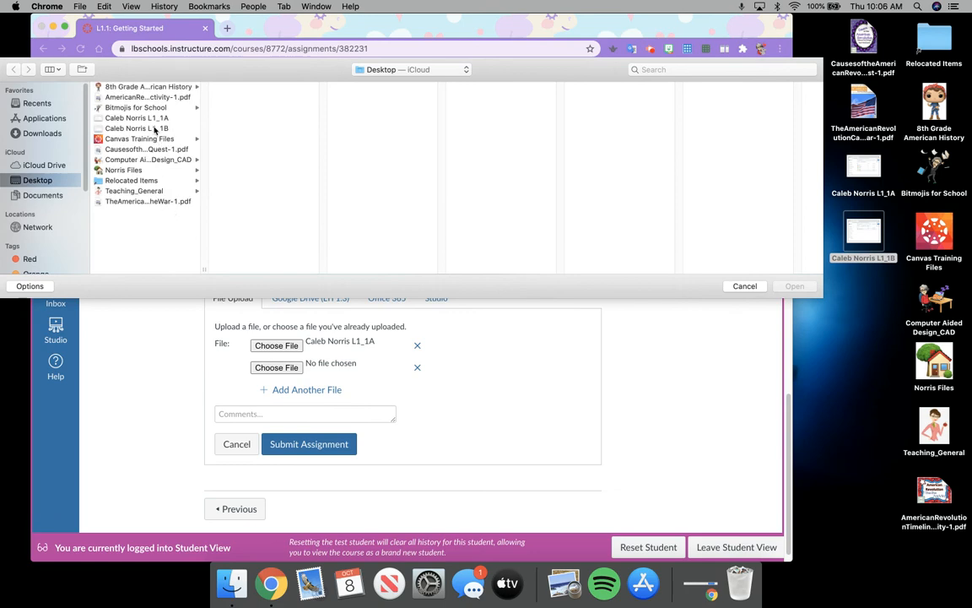
{"action": "left_click", "coordinate": [154, 129]}
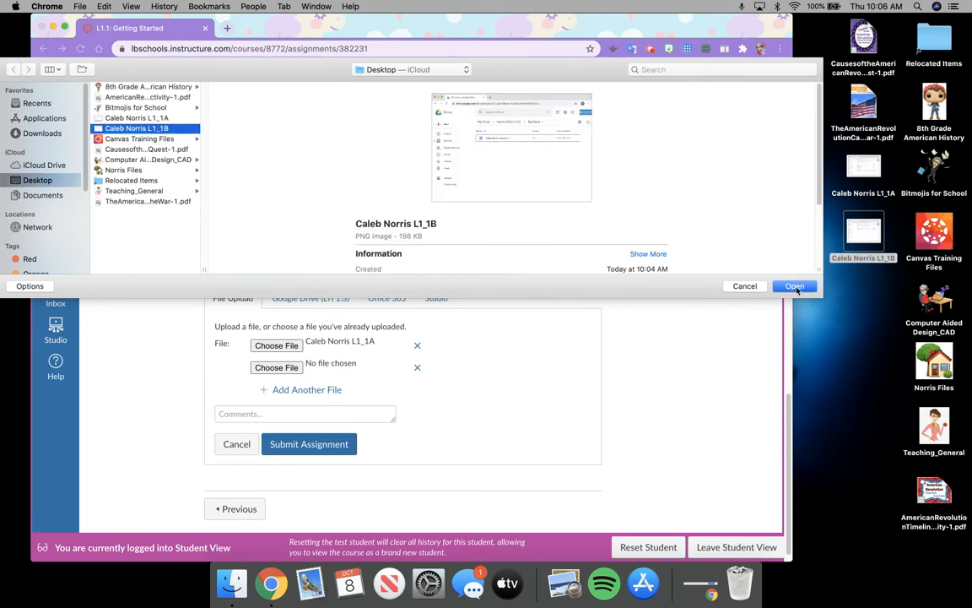
{"action": "left_click", "coordinate": [795, 286]}
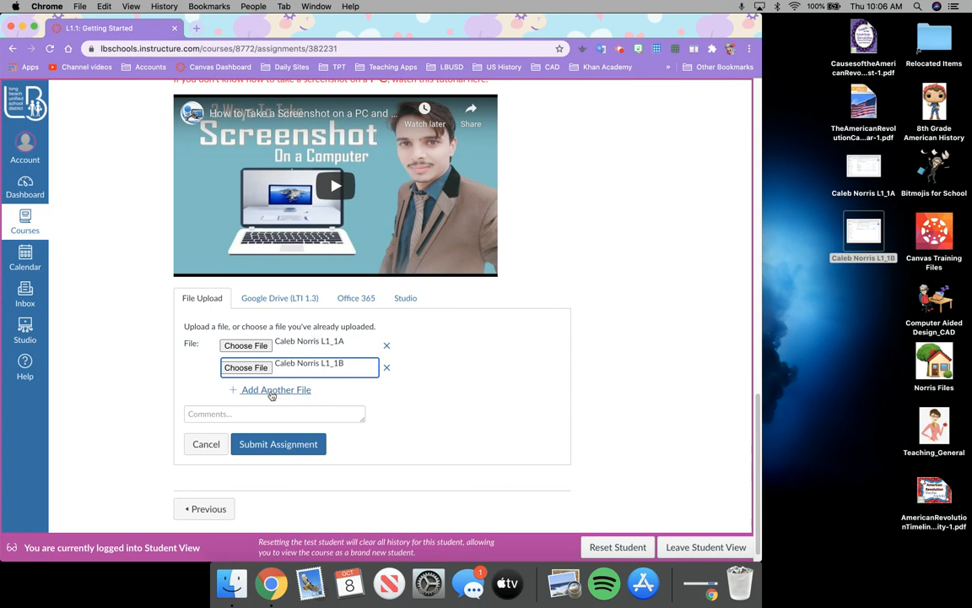
{"action": "left_click", "coordinate": [271, 390]}
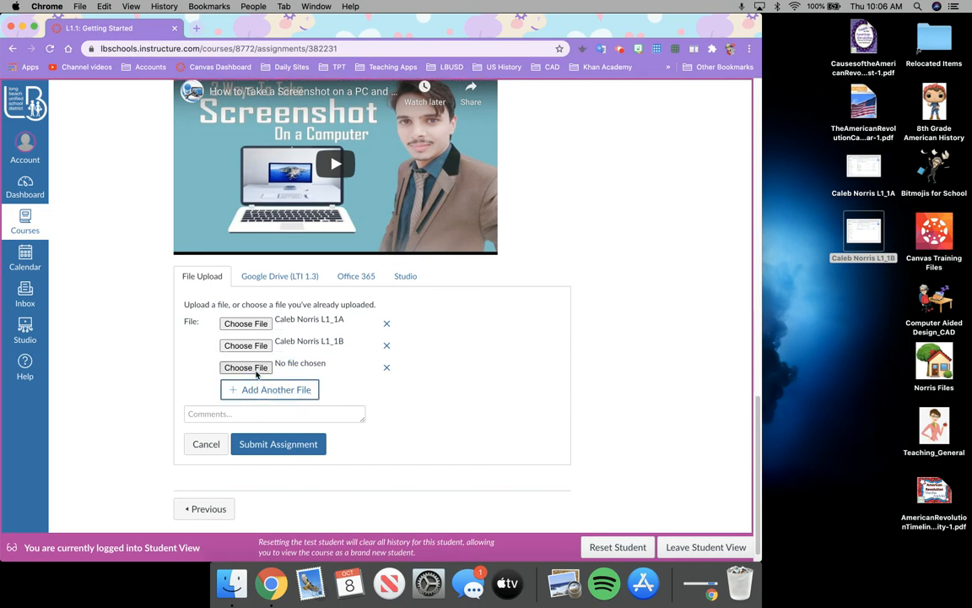
{"action": "left_click", "coordinate": [255, 369]}
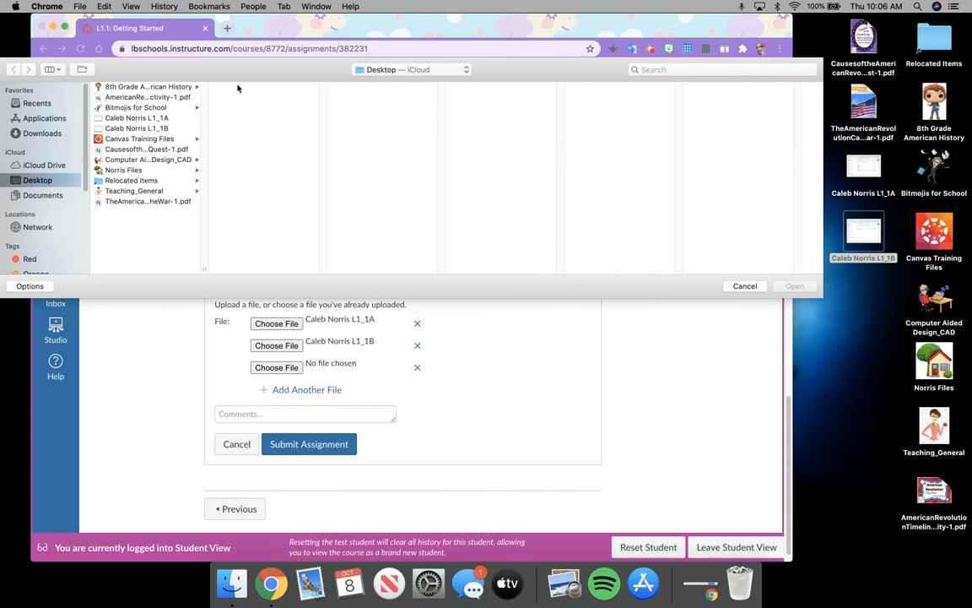
{"action": "left_click", "coordinate": [744, 285]}
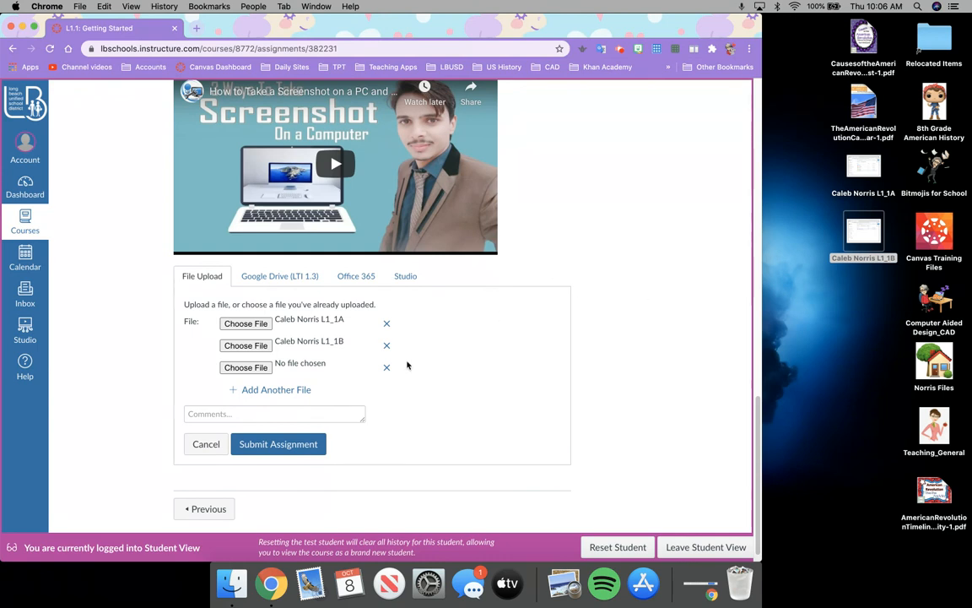
{"action": "left_click", "coordinate": [386, 366]}
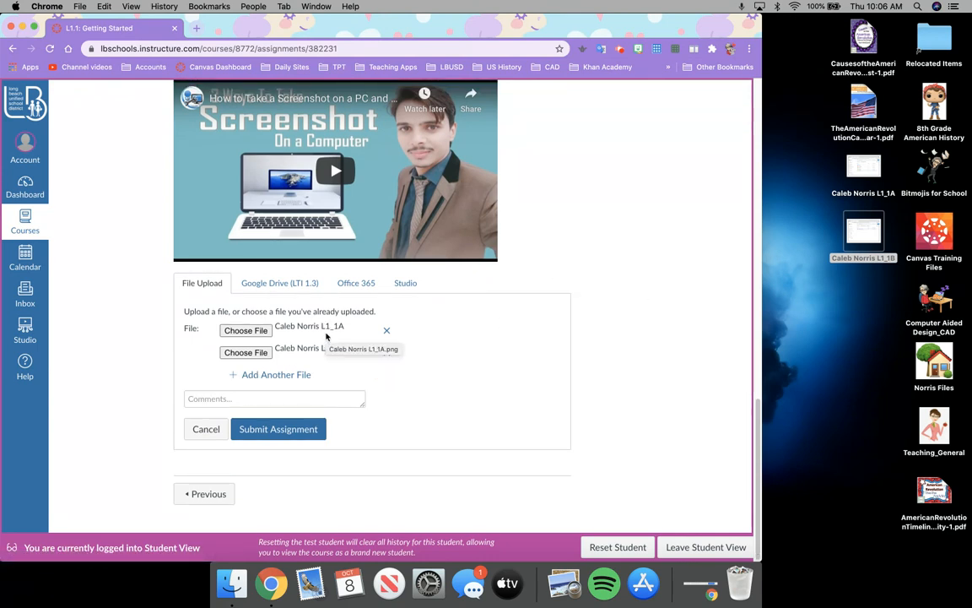
Choose the Google Drive submission method and sign in with the student's Google account
{"action": "left_click", "coordinate": [287, 283]}
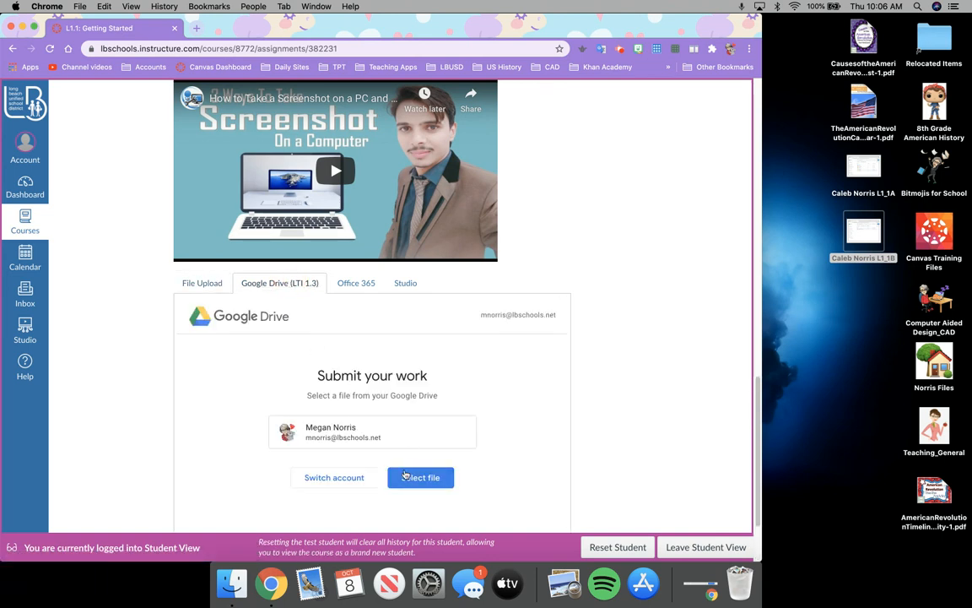
{"action": "left_click", "coordinate": [332, 478]}
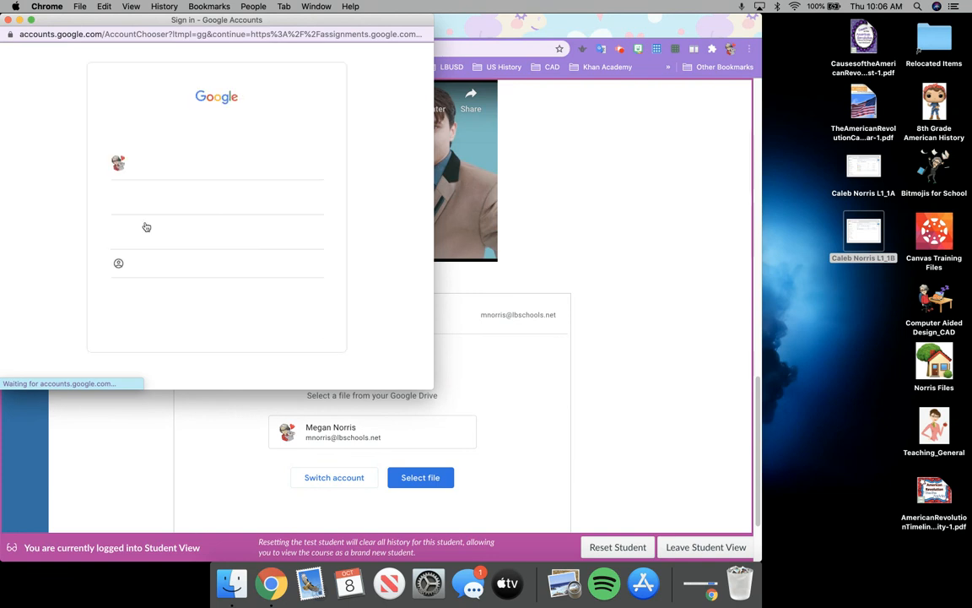
{"action": "left_click", "coordinate": [144, 236]}
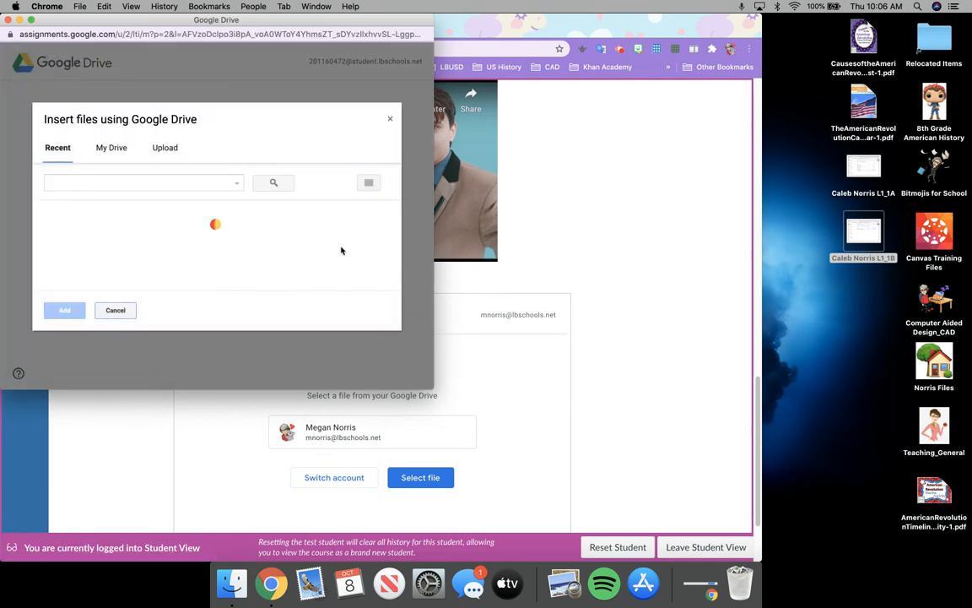
Pick the Lesson 1.1 document from recent Drive files and attach it
{"action": "scroll", "coordinate": [114, 266], "scroll_direction": "down", "scroll_amount": 1}
{"action": "left_click", "coordinate": [113, 265]}
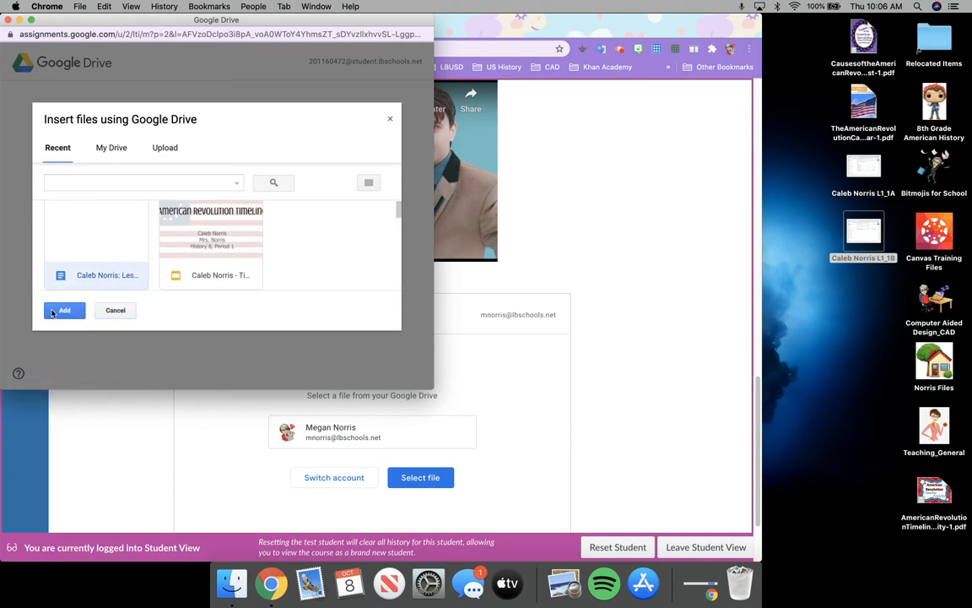
{"action": "left_click", "coordinate": [49, 311]}
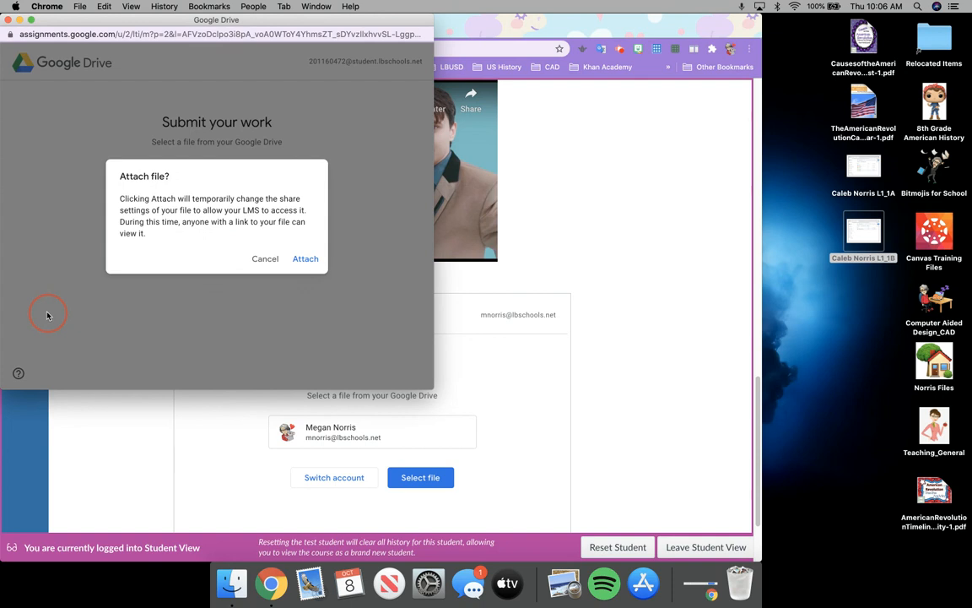
{"action": "left_click", "coordinate": [302, 259]}
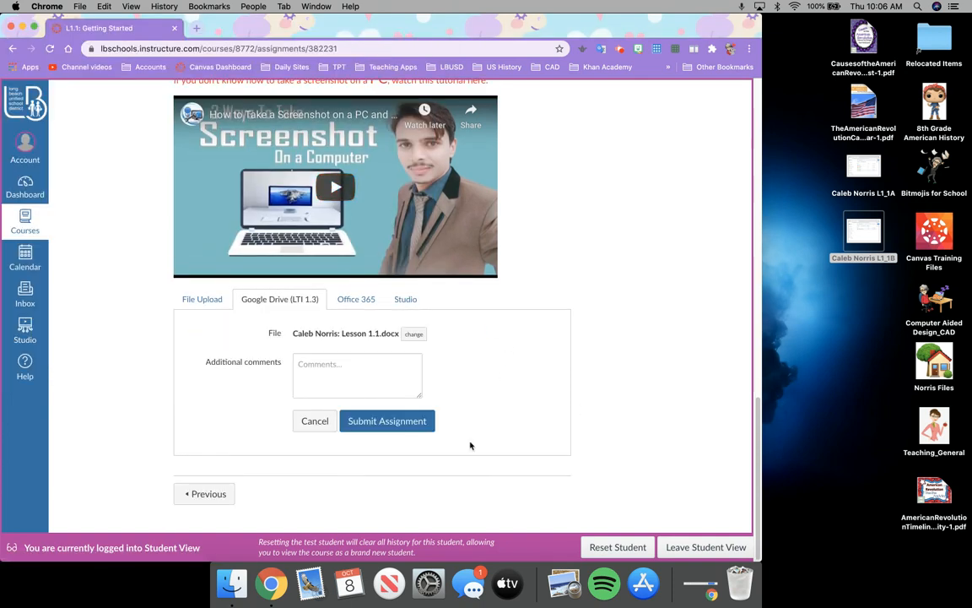
Submit the assignment, dismiss the file retrieval error, and return to File Upload
{"action": "left_click", "coordinate": [376, 427]}
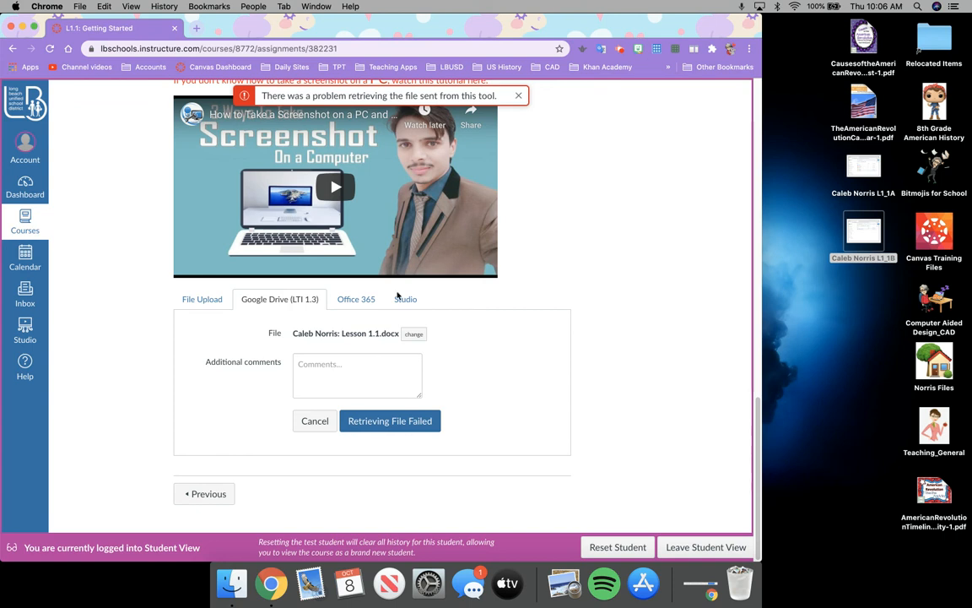
{"action": "left_click", "coordinate": [516, 98]}
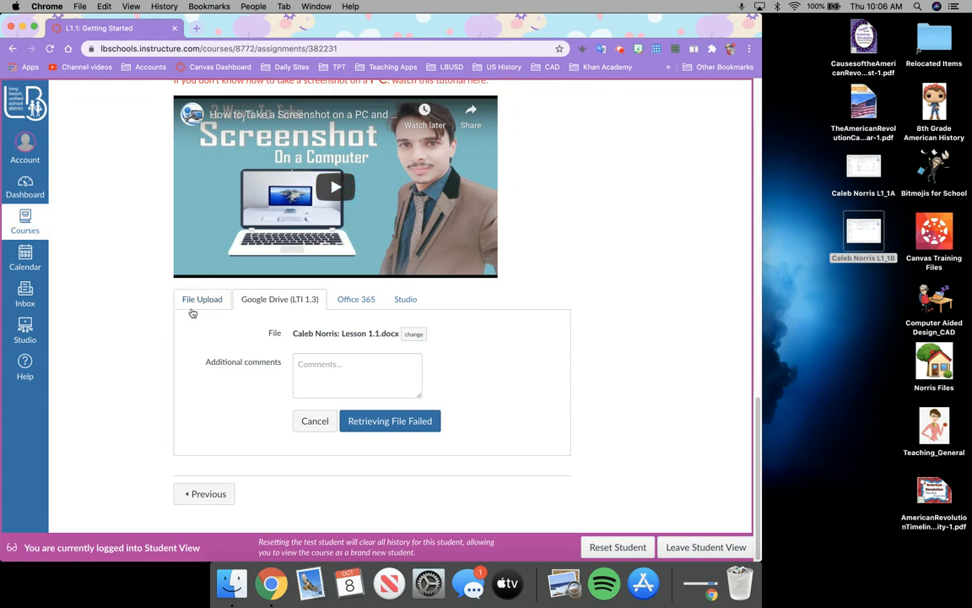
{"action": "left_click", "coordinate": [192, 305]}
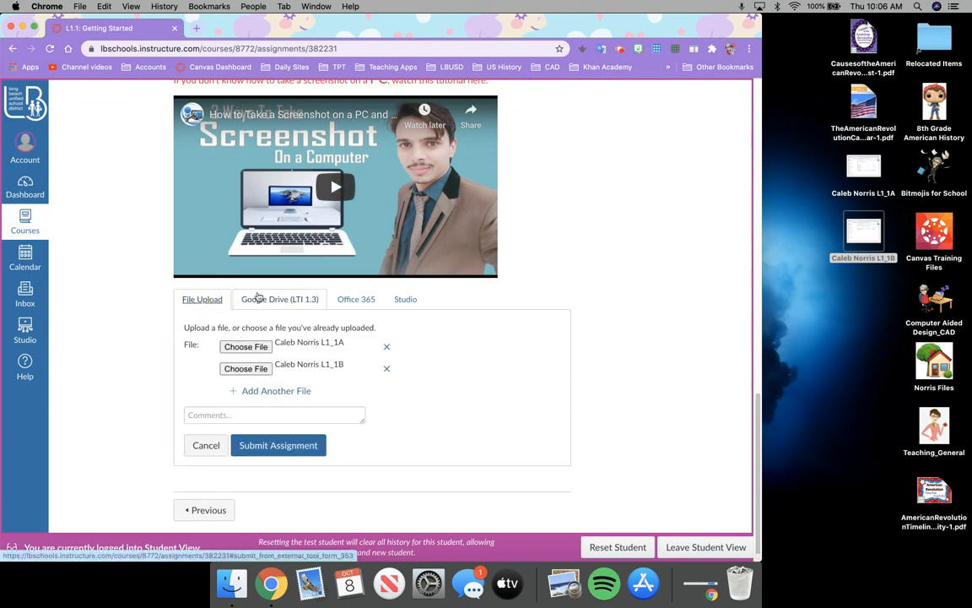
Reselect the Lesson 1.1 document in the Google Drive tab, add it, and confirm the attachment
{"action": "left_click", "coordinate": [259, 297]}
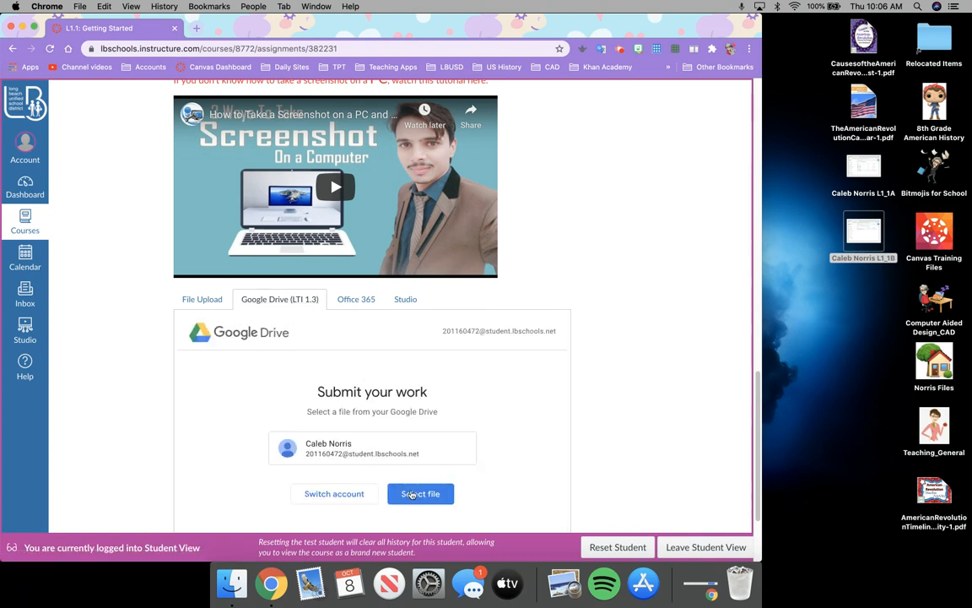
{"action": "left_click", "coordinate": [412, 494]}
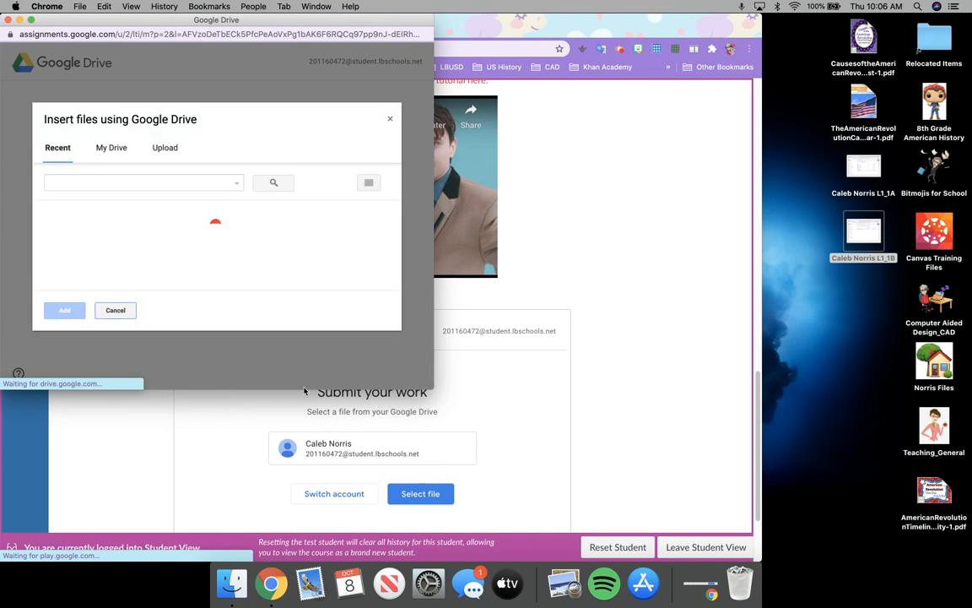
{"action": "left_click", "coordinate": [65, 253]}
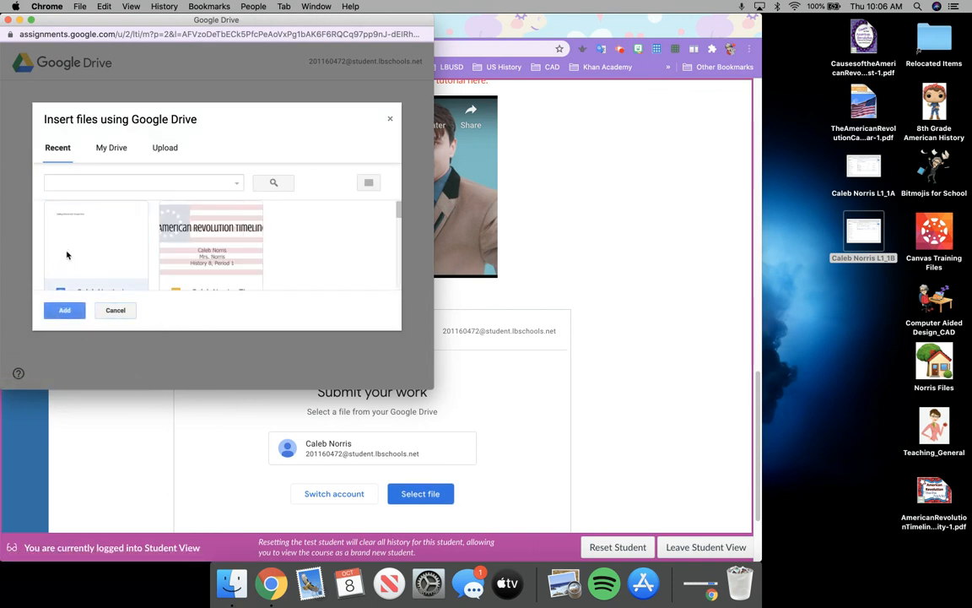
{"action": "left_click", "coordinate": [70, 311]}
{"action": "left_click", "coordinate": [302, 259]}
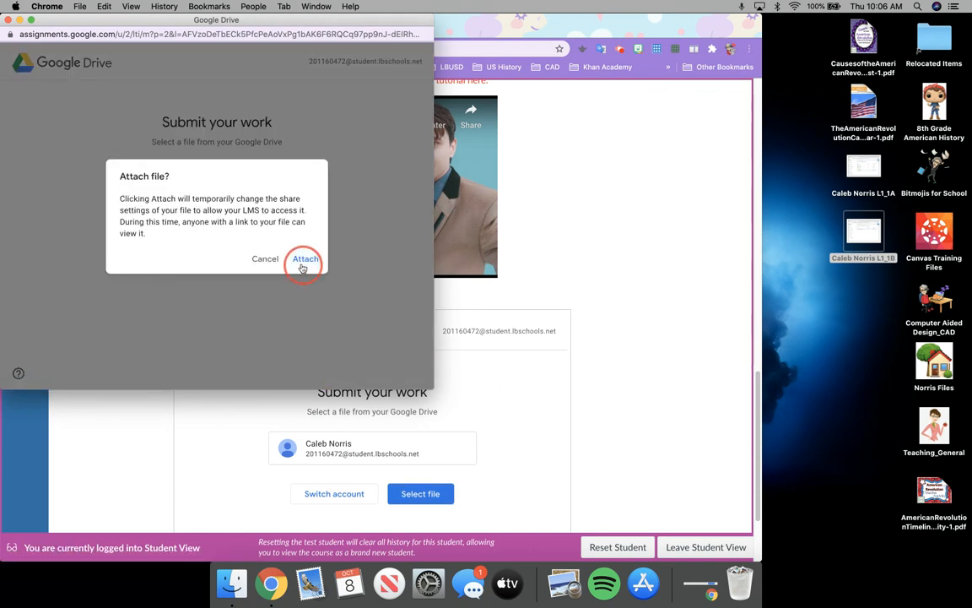